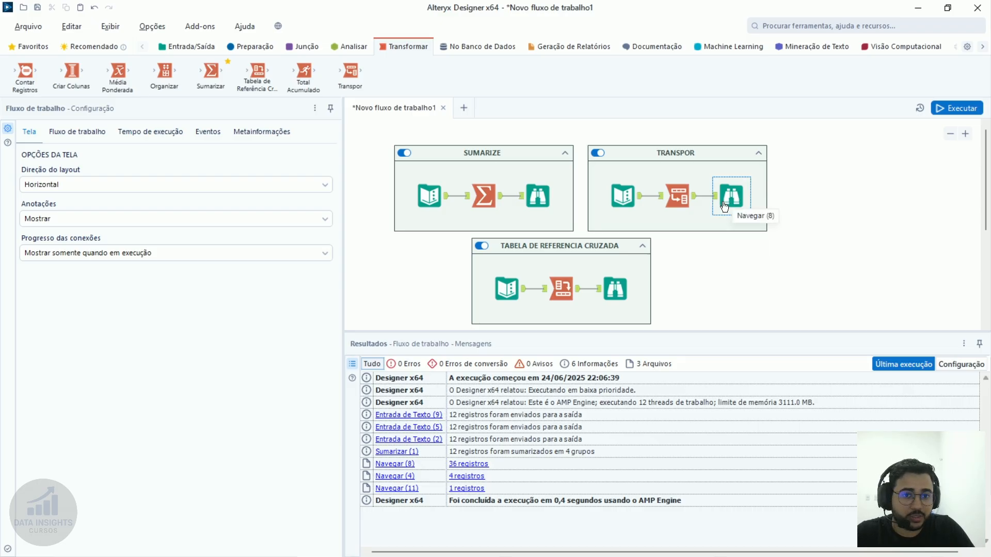
Examine the SEGMENTO, TIPO and VALOR columns of the text input feeding the SUMARIZE container.
left_click(485, 204)
left_click(430, 197)
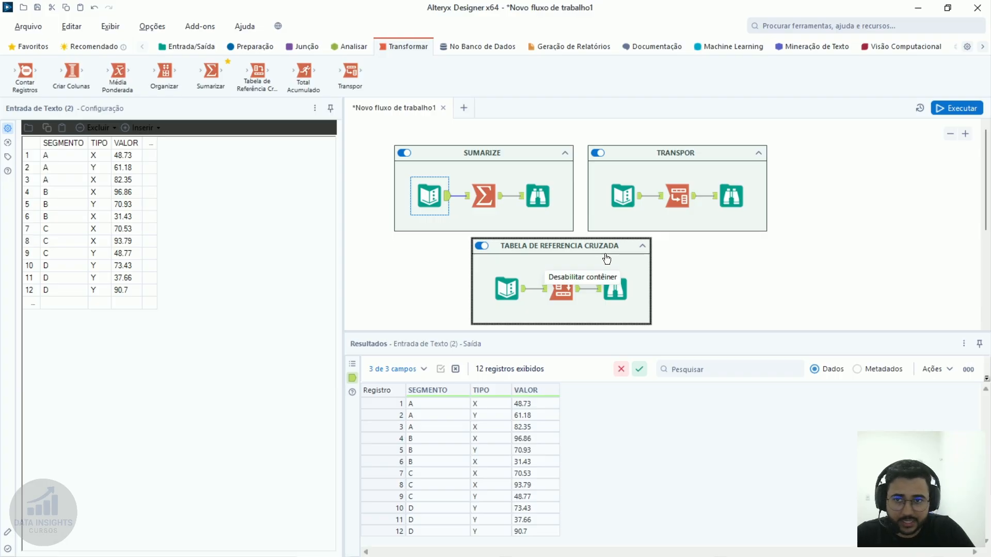
left_click(430, 261)
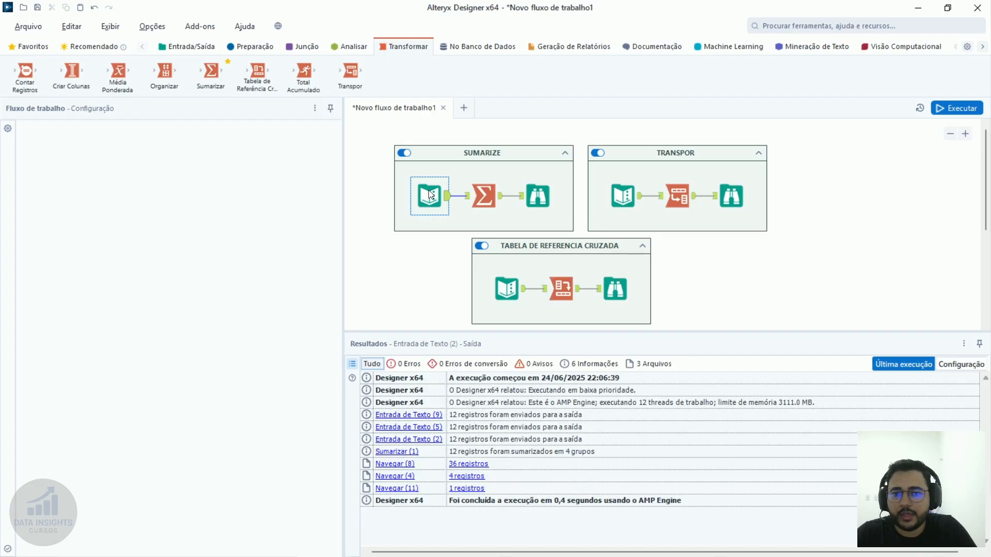
left_click(429, 195)
left_click_drag(65, 157, 120, 142)
mouse_move(129, 294)
left_mouse_down()
mouse_move(68, 143)
mouse_move(105, 164)
mouse_move(123, 304)
mouse_move(80, 281)
mouse_move(63, 139)
mouse_move(134, 301)
left_mouse_up()
left_click(80, 169)
left_click(73, 166)
left_click(133, 301)
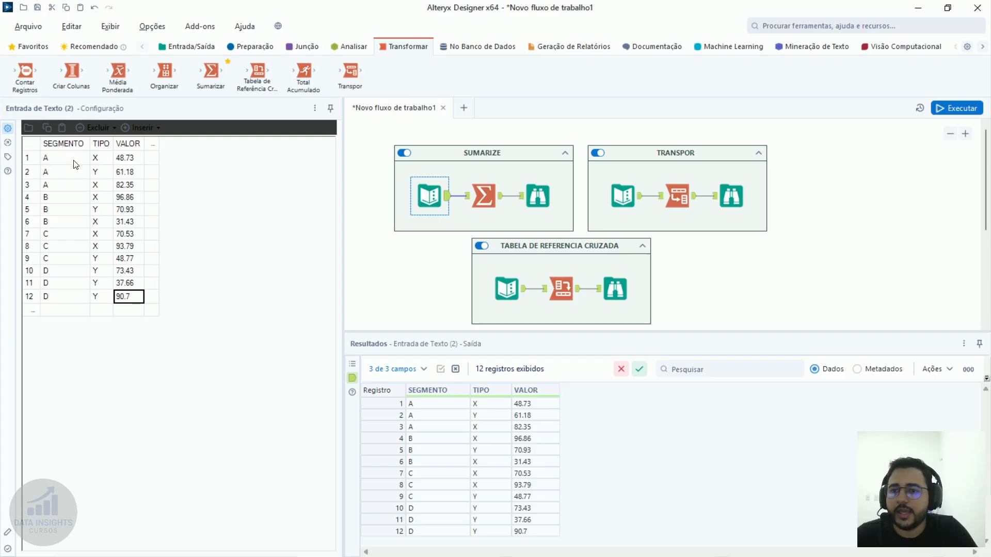
left_click_drag(72, 159, 69, 283)
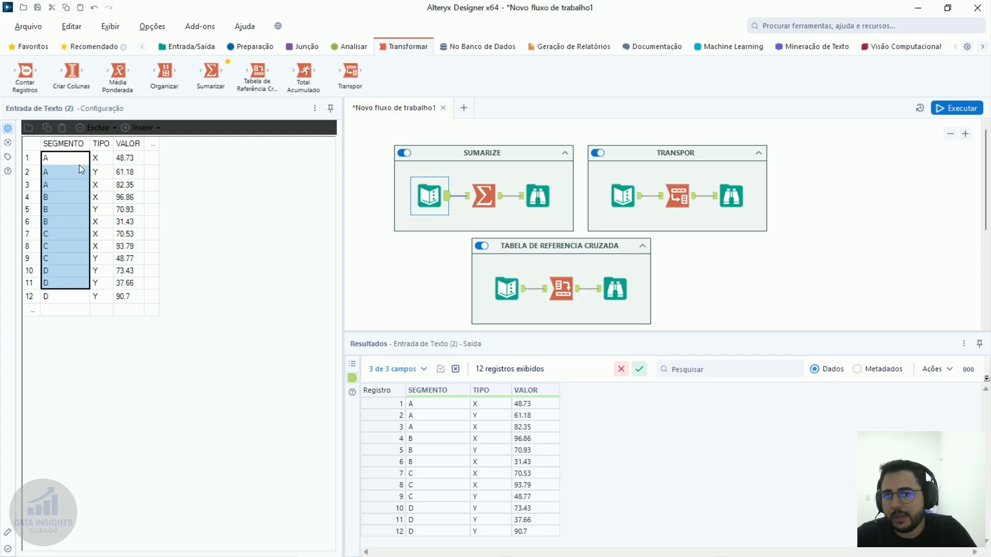
left_click_drag(104, 158, 102, 300)
left_click_drag(133, 158, 134, 298)
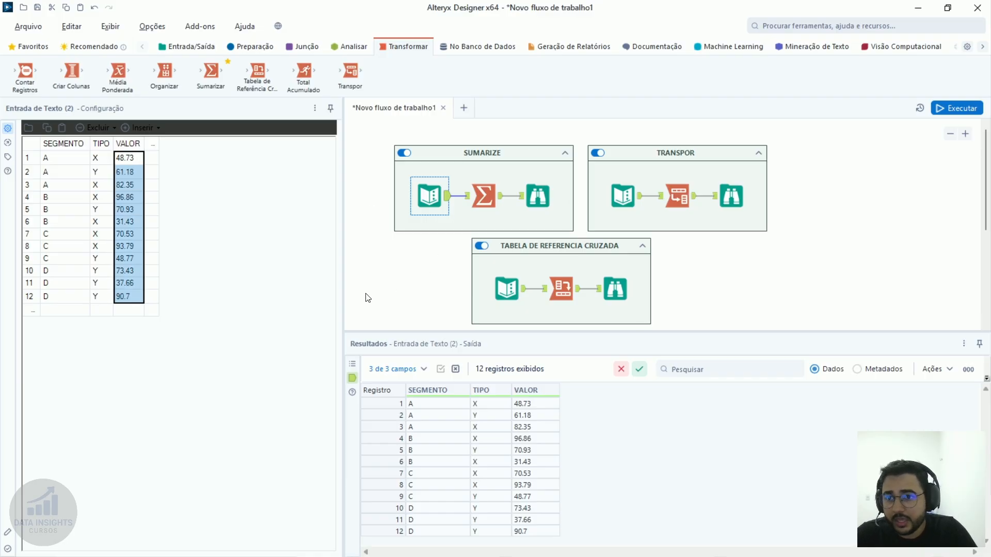
Check the Summarize tool's field names and types, and remove its existing SEGMENTO action.
left_click(496, 196)
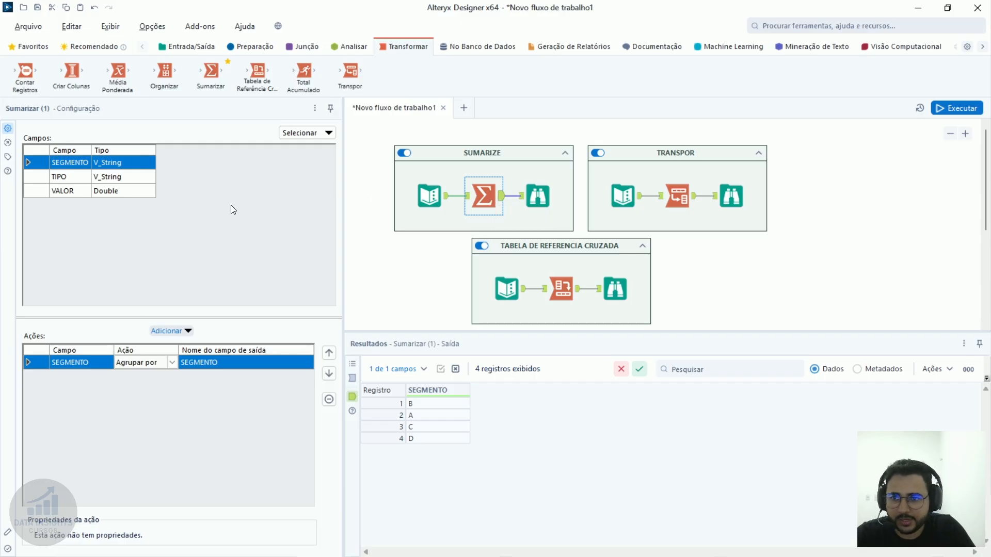
left_click_drag(83, 160, 64, 196)
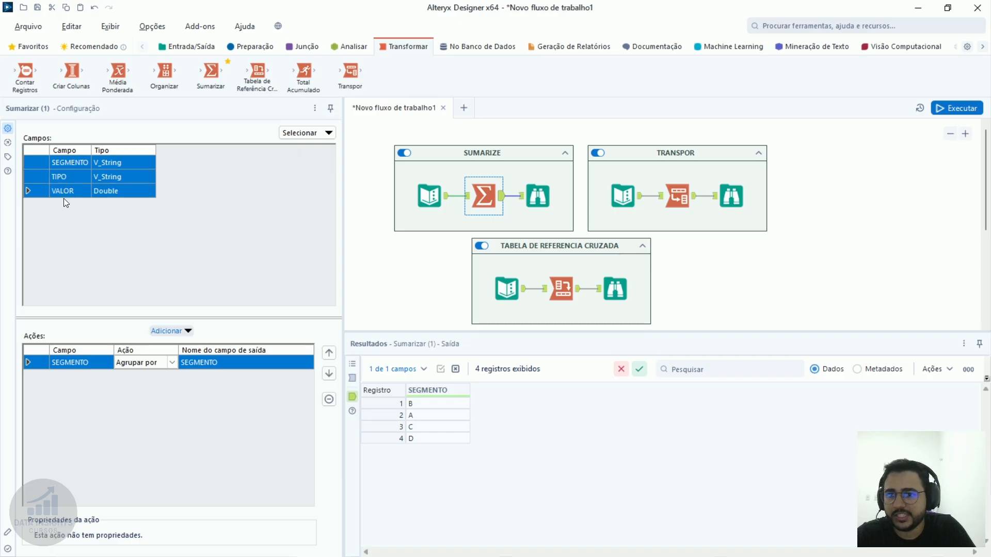
left_click_drag(78, 159, 78, 196)
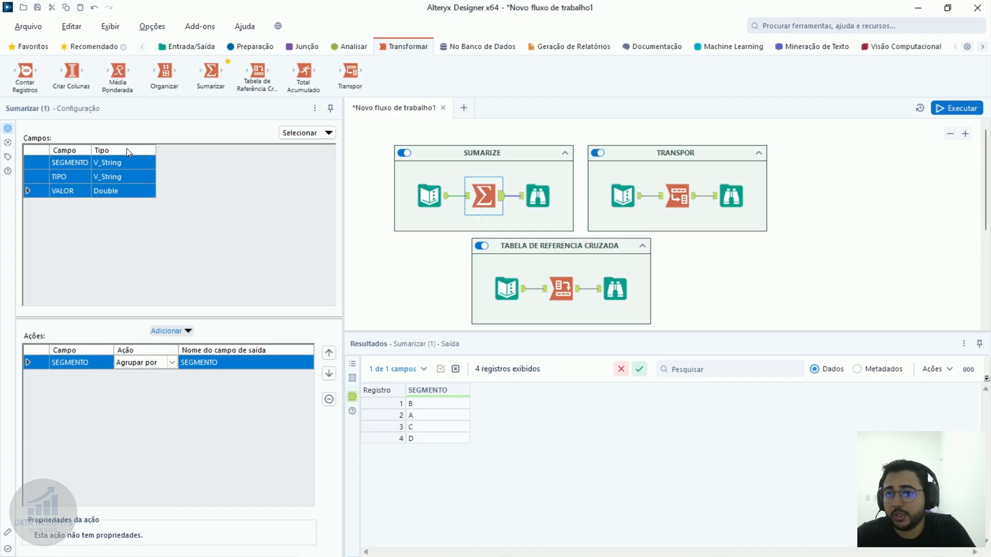
left_click_drag(125, 160, 123, 195)
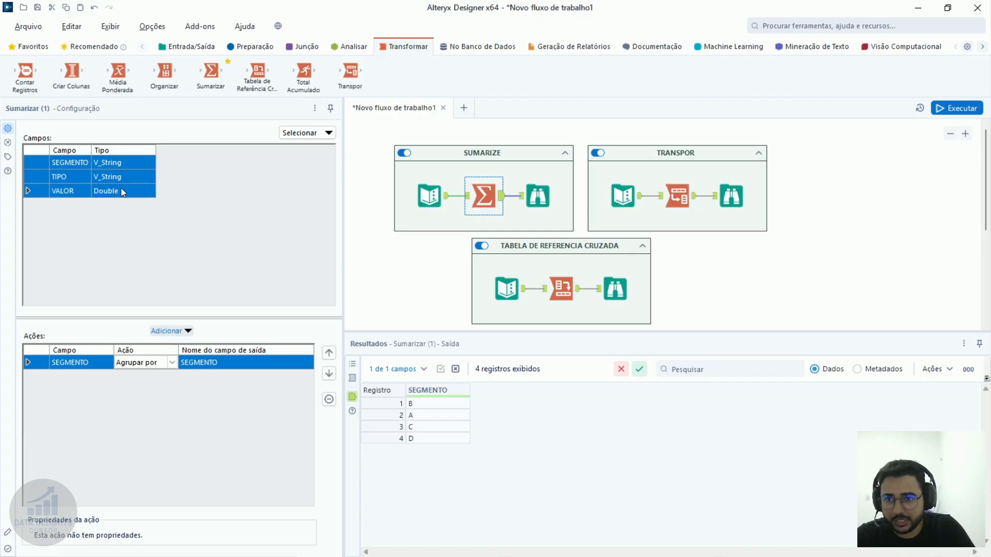
left_click(329, 399)
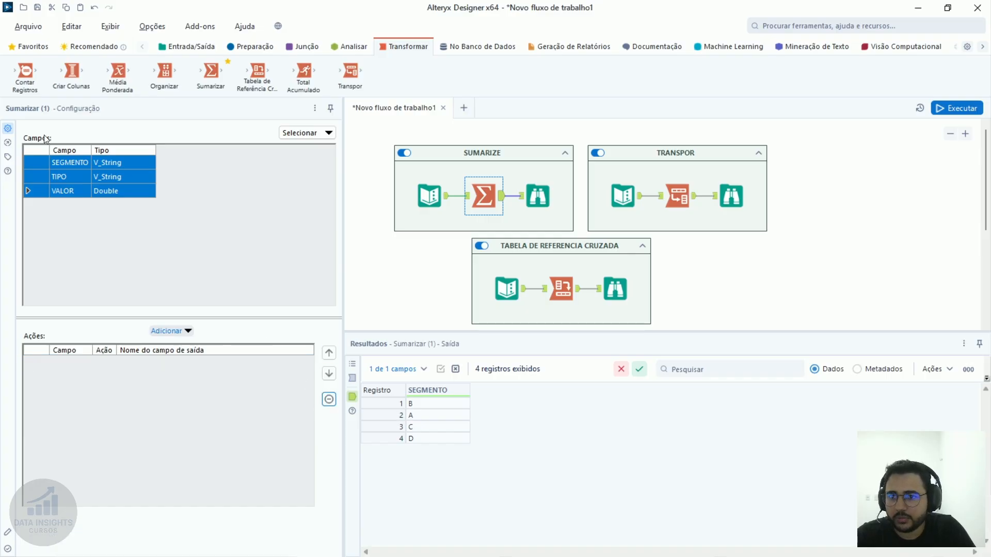
Add an Agrupar por action for the SEGMENTO field in the Summarize tool.
left_click(60, 162)
left_click_drag(58, 161, 79, 190)
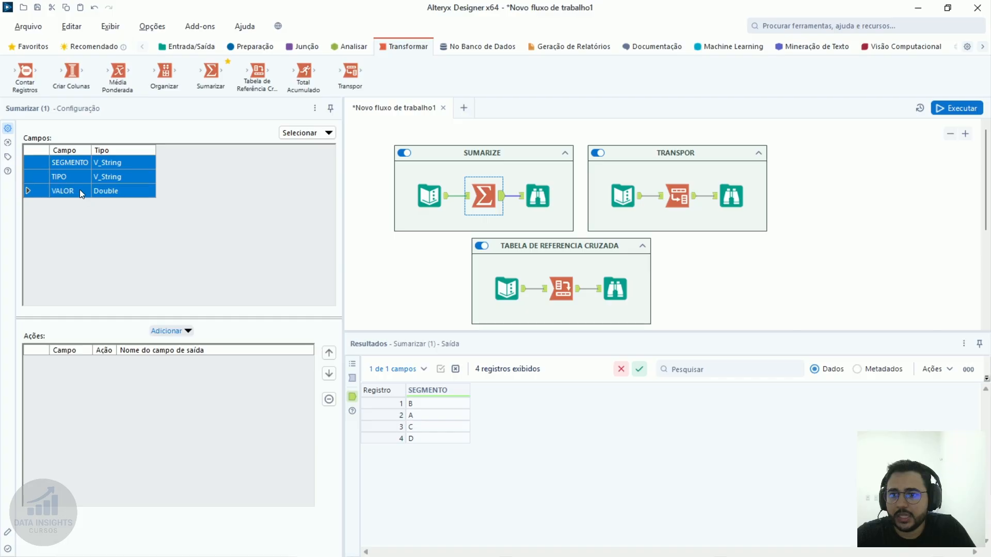
left_click(79, 165)
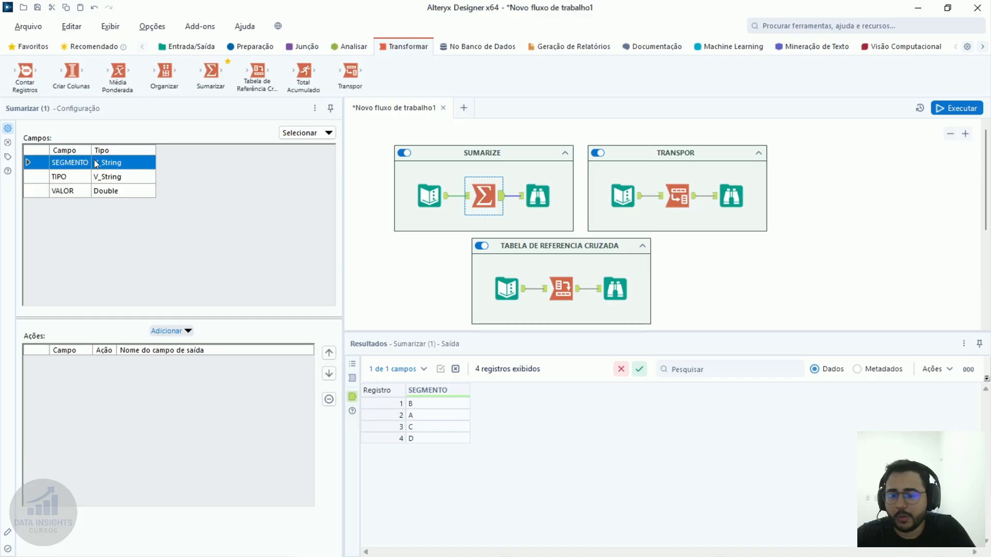
left_click(57, 191)
left_click(61, 162)
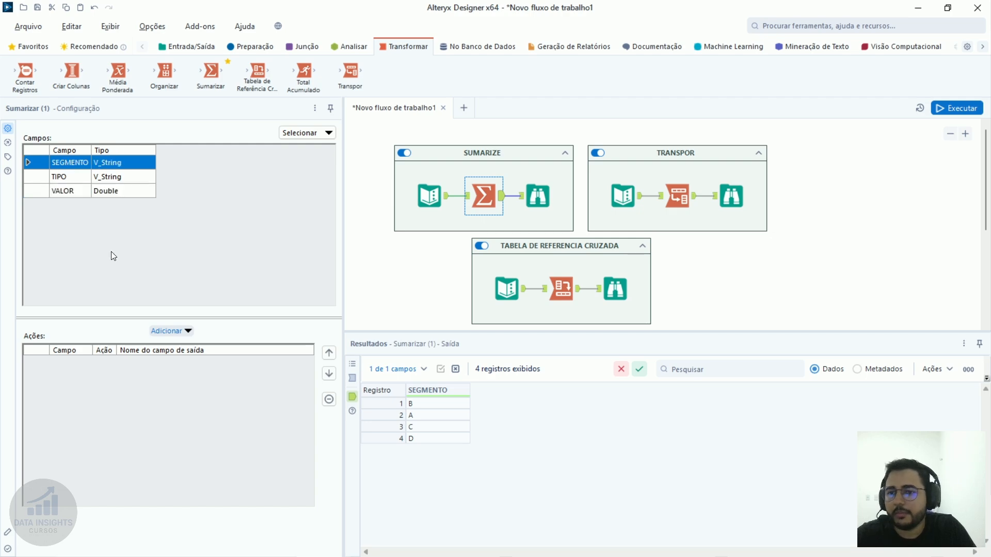
left_click(185, 332)
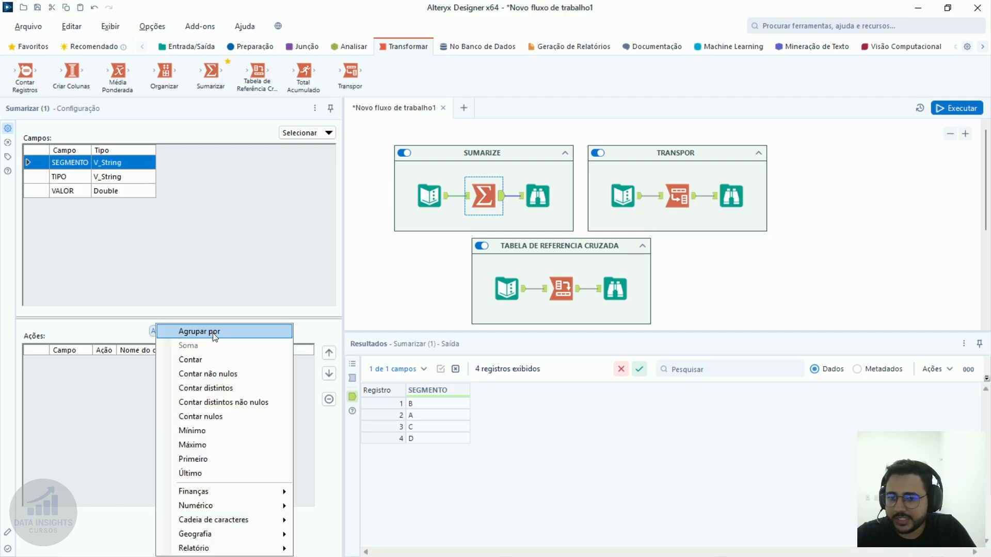
left_click(231, 331)
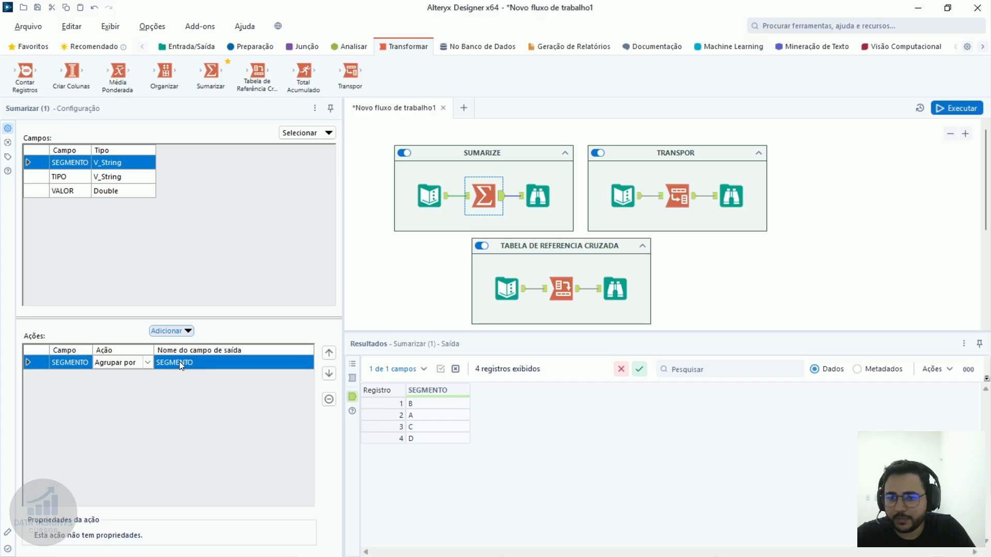
Add an Agrupar por action for the TIPO field below the SEGMENTO grouping.
left_click(59, 176)
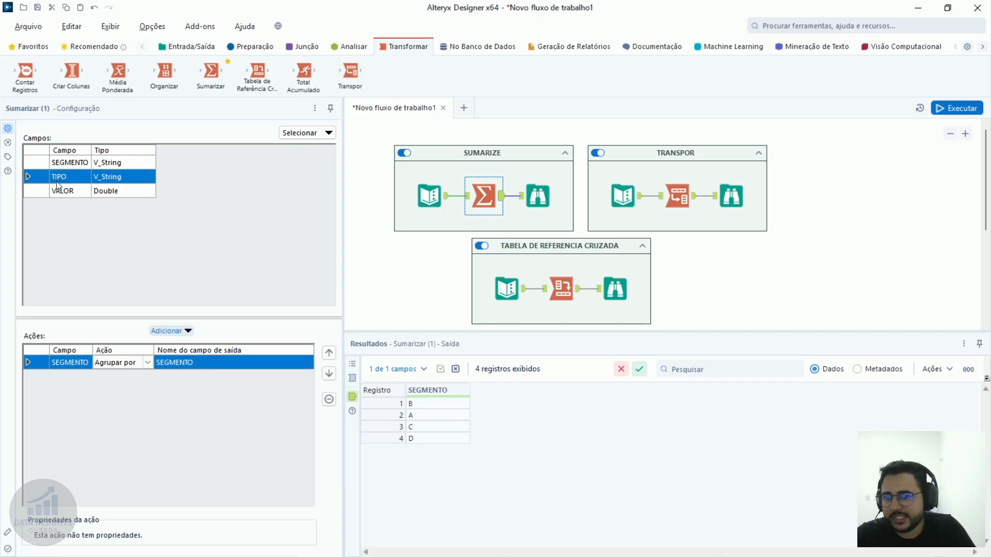
left_click(189, 331)
left_click(200, 331)
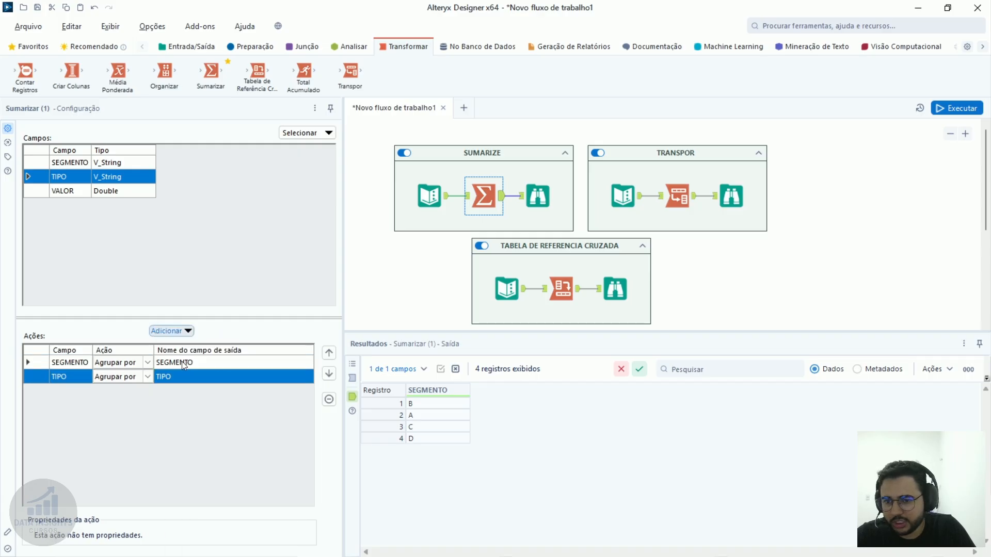
left_click(66, 362)
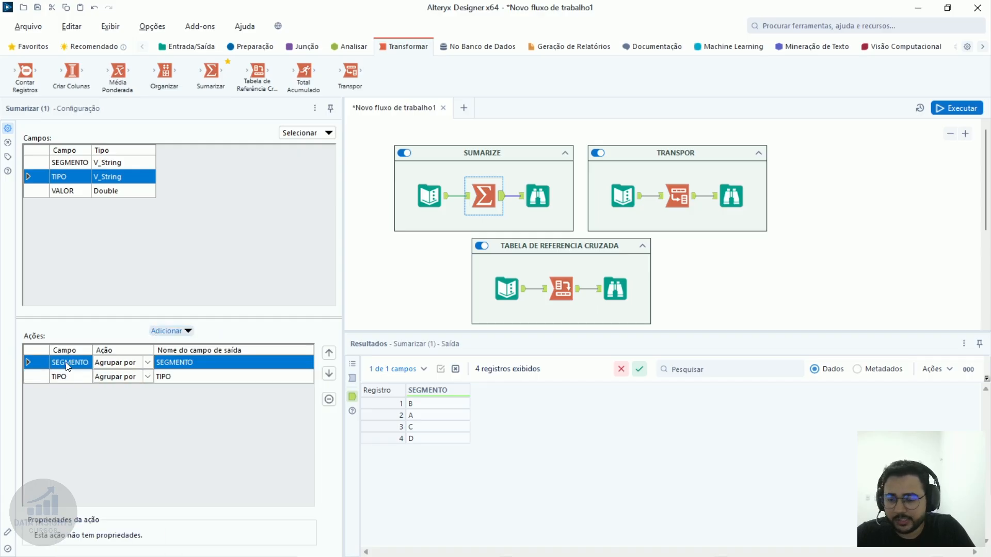
left_click(66, 379, "shift")
left_click_drag(68, 363, 67, 384)
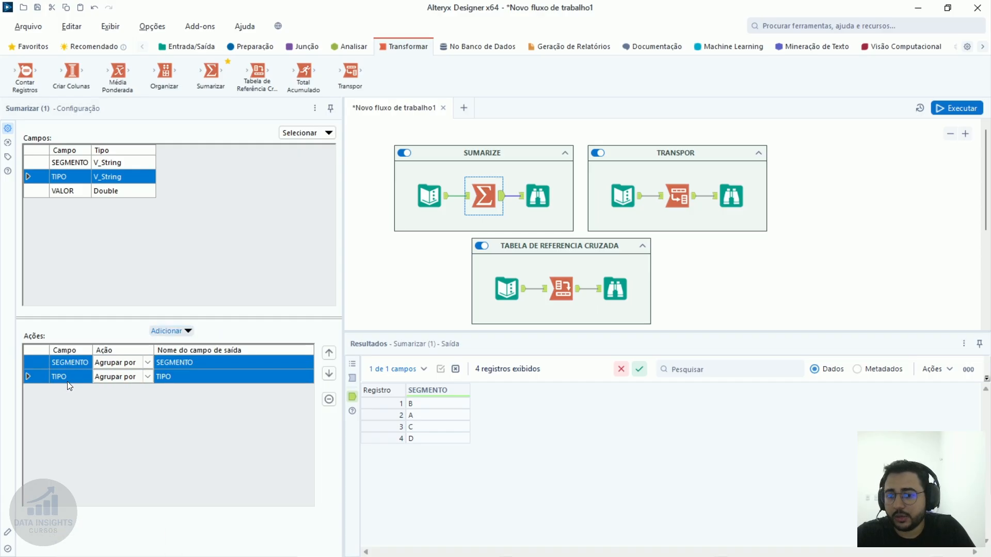
Compare the summarize actions offered for the numeric VALOR field with those for the text field TIPO.
left_click(77, 191)
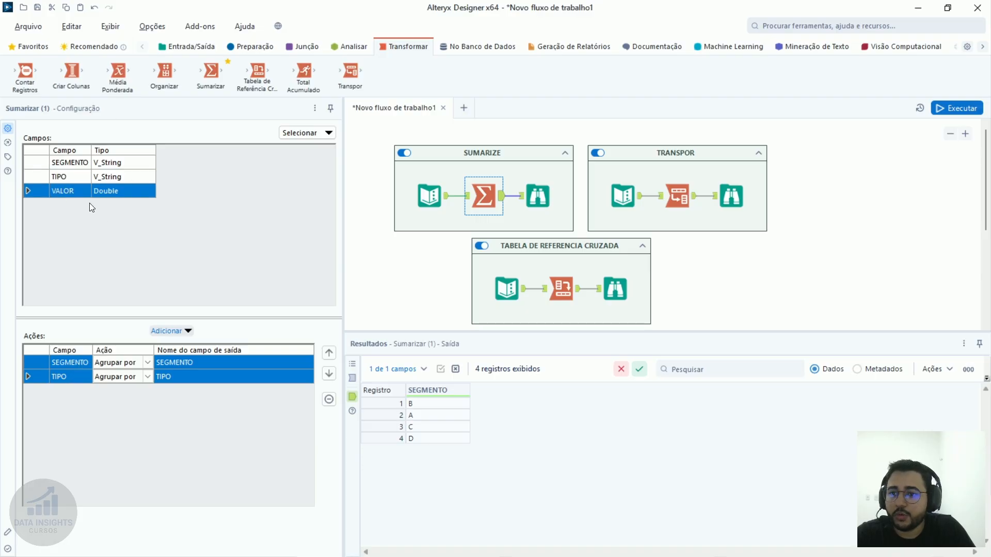
left_click(182, 331)
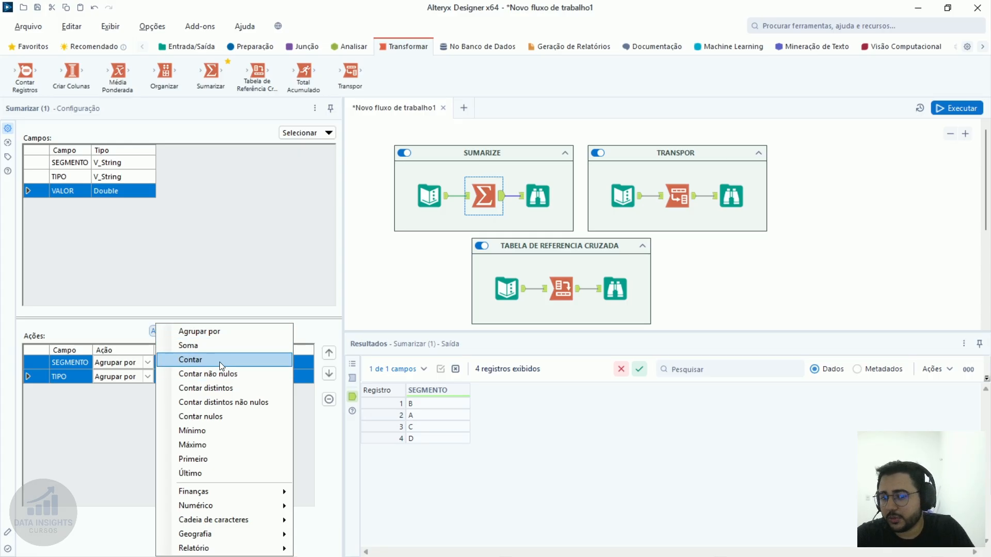
left_click(83, 185)
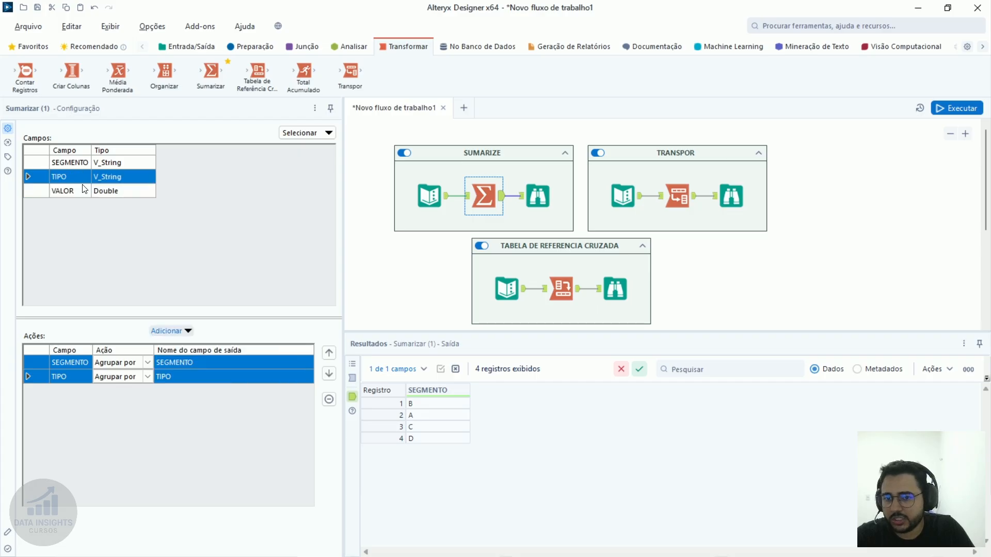
left_click(182, 333)
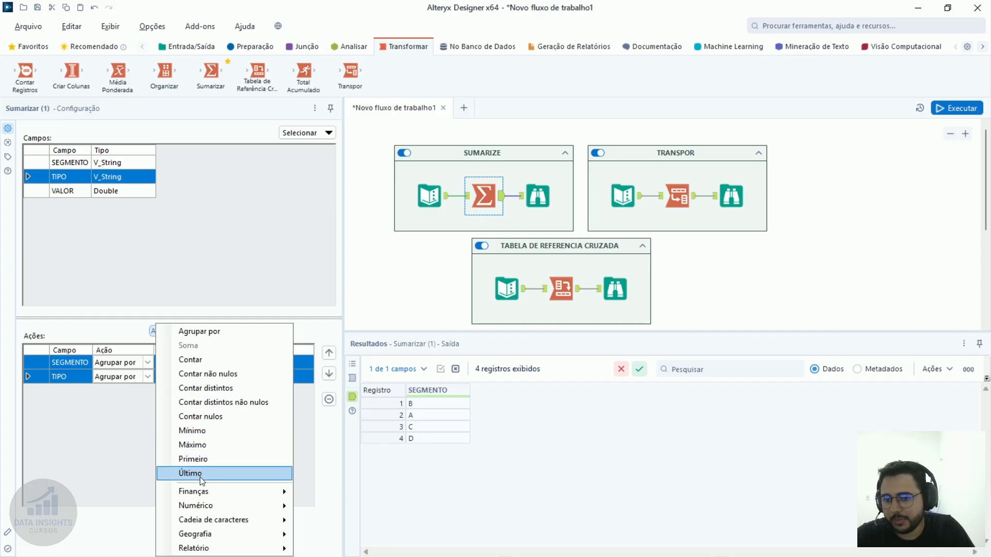
left_click(72, 195)
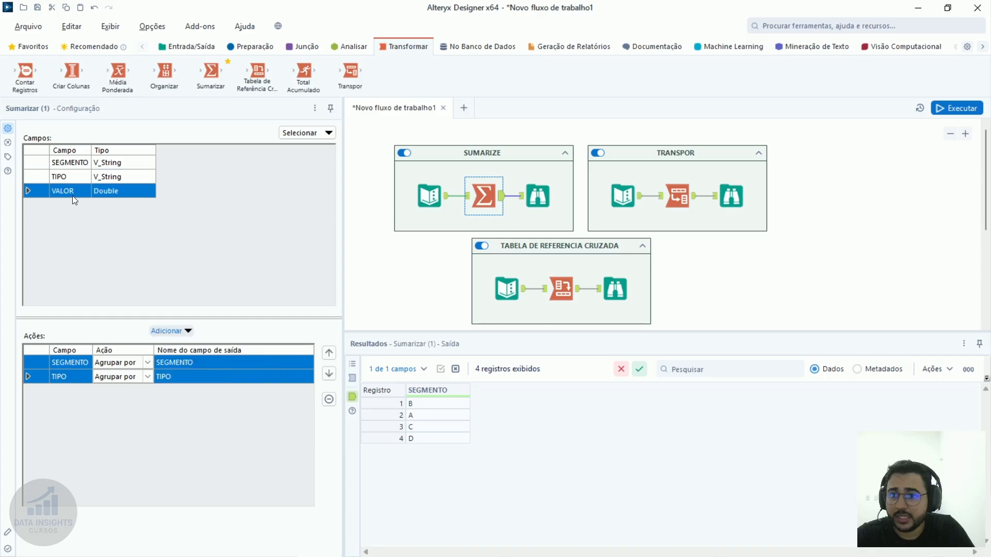
left_click(185, 332)
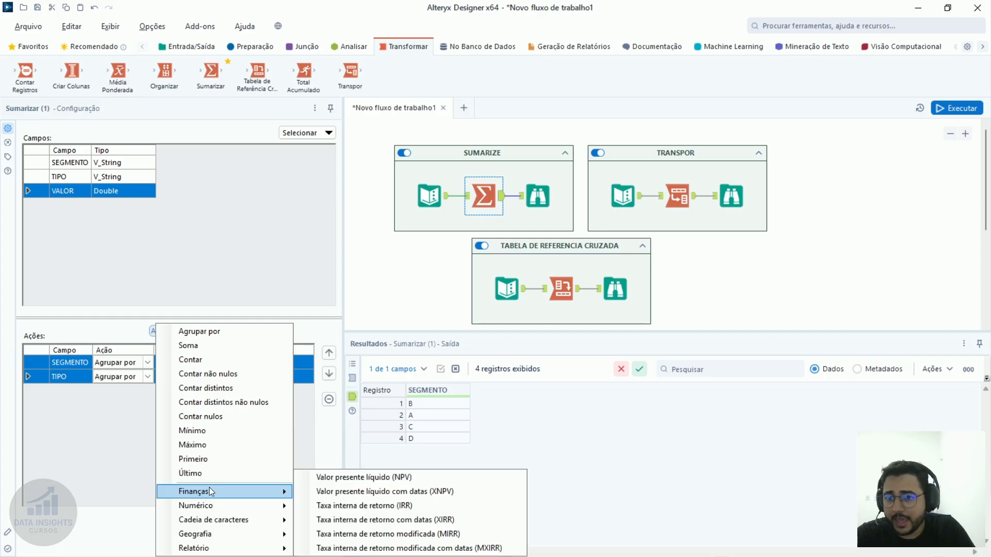
left_click(64, 190)
left_click(176, 332)
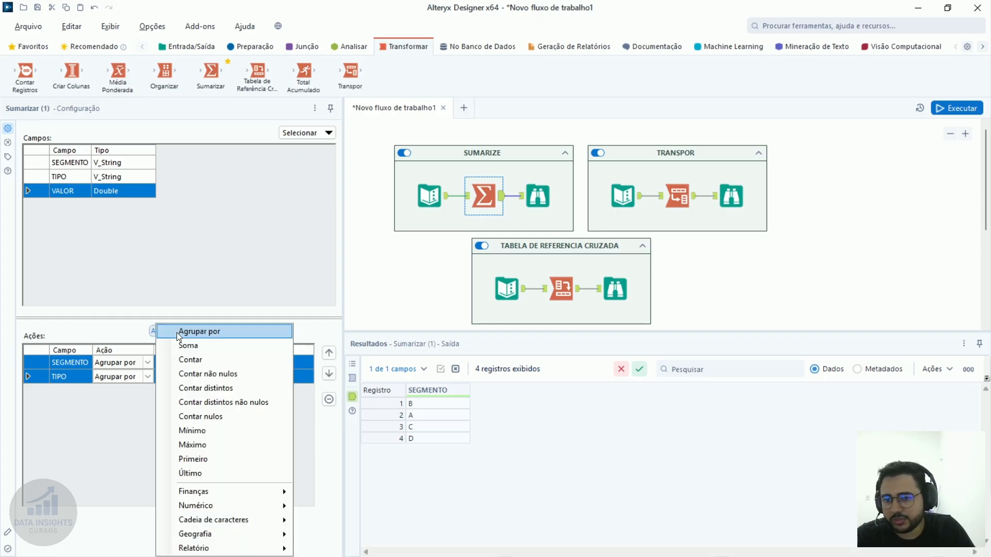
left_click(178, 333)
left_click(178, 333)
left_click(80, 418)
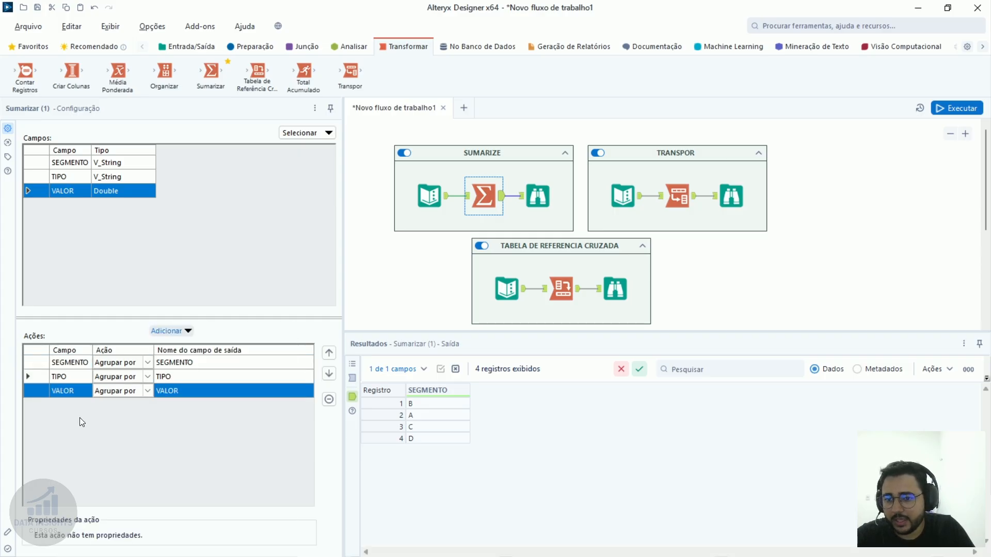
left_click(329, 399)
Look through the finance, numeric, string and geography action groups for VALOR, and add an Agrupar por action for it.
left_click(170, 331)
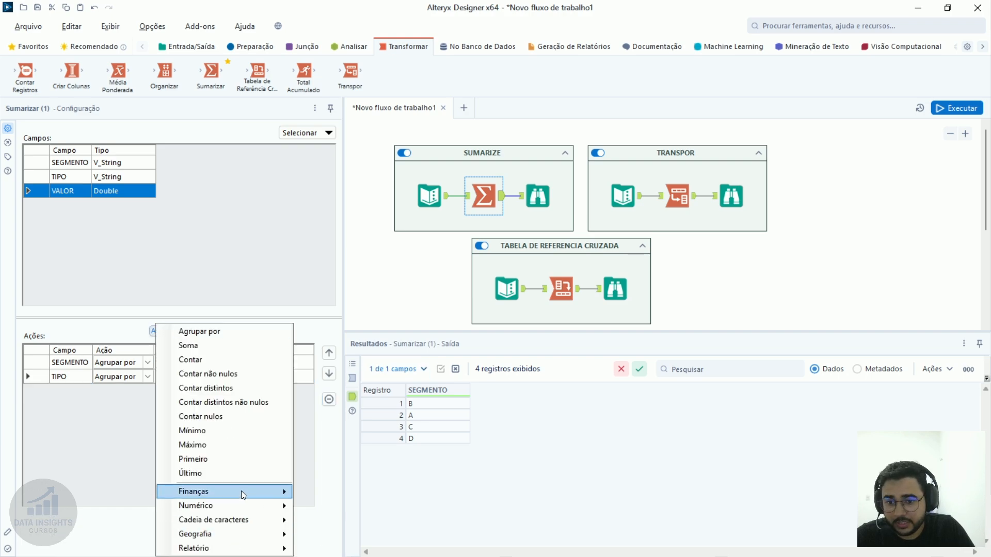
mouse_move(240, 491)
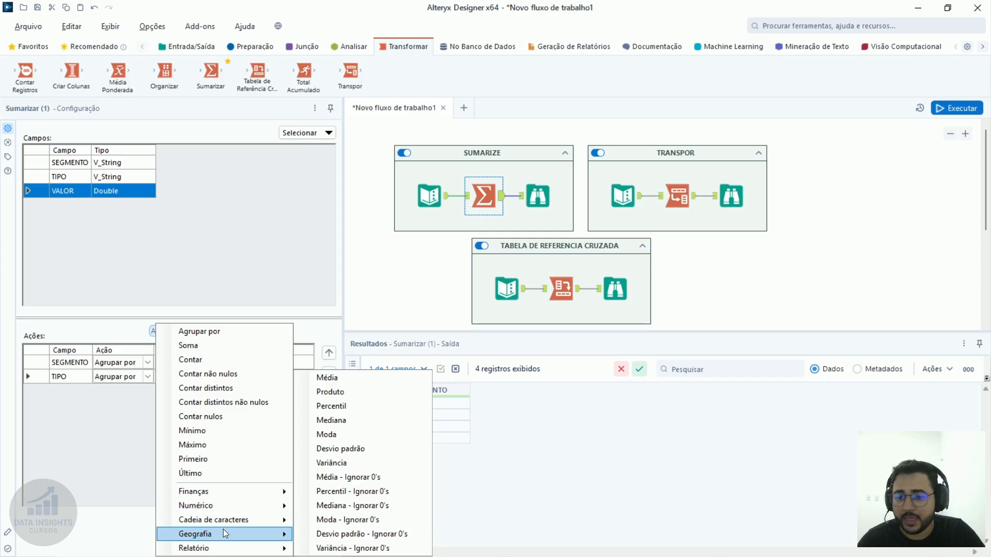
mouse_move(244, 521)
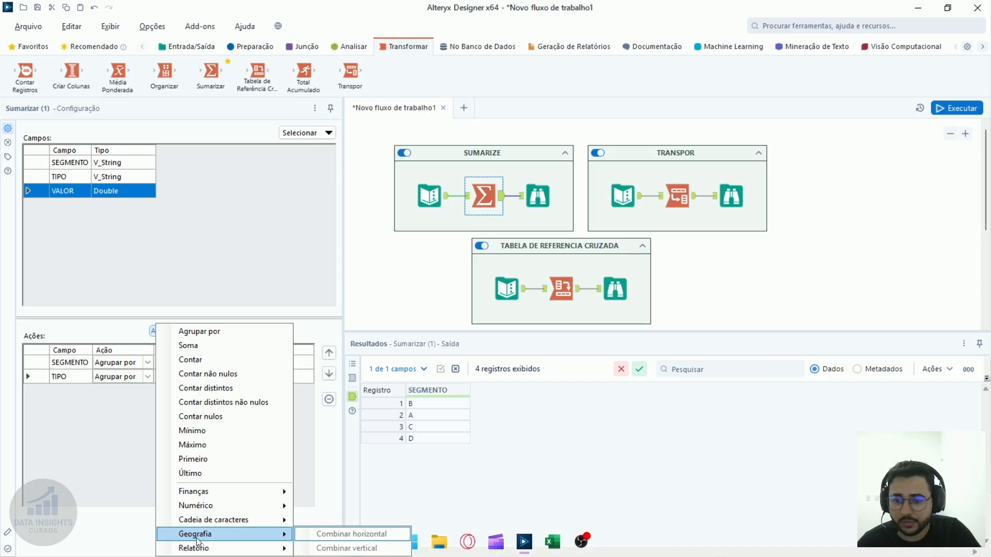
mouse_move(193, 536)
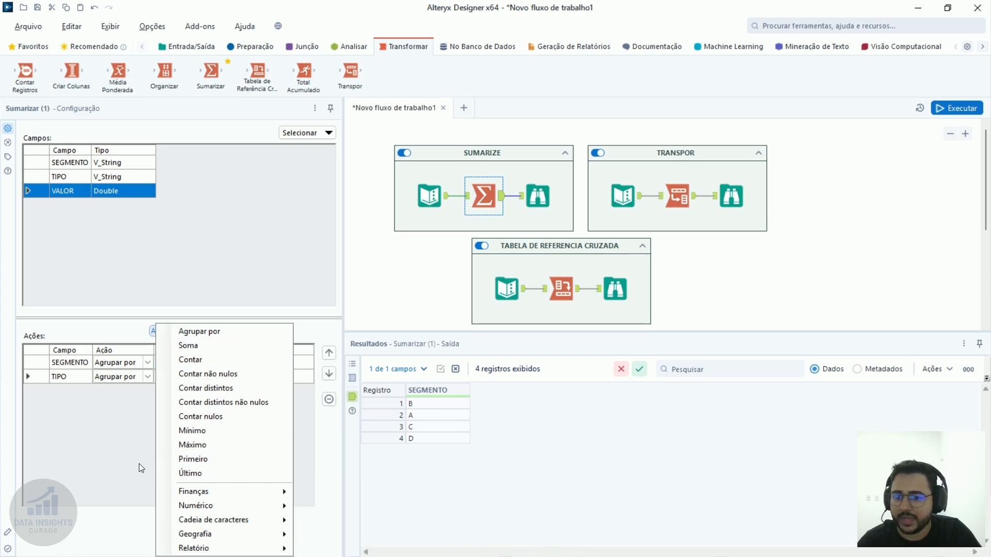
left_click(184, 330)
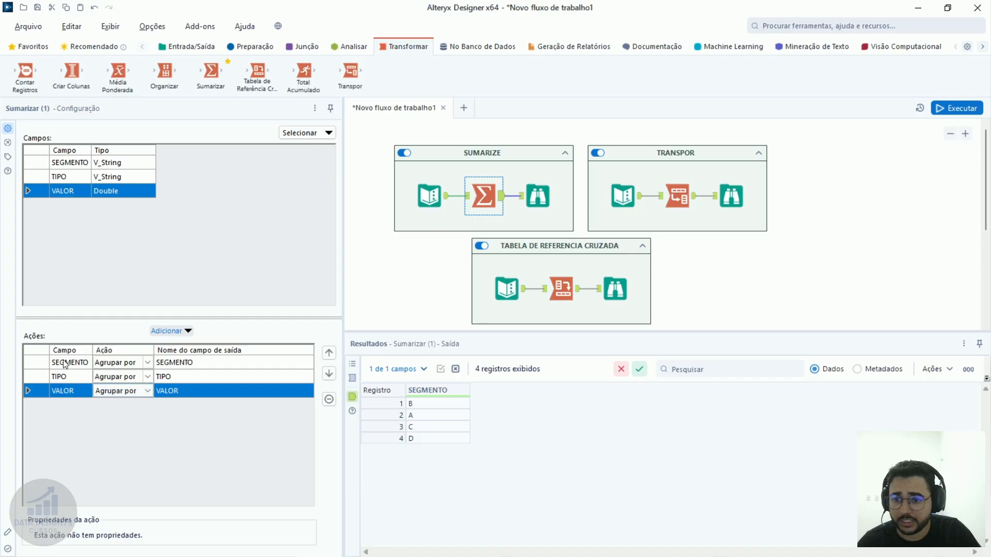
Review the alternative actions that can replace Agrupar por on the VALOR row.
left_click_drag(62, 363, 66, 392)
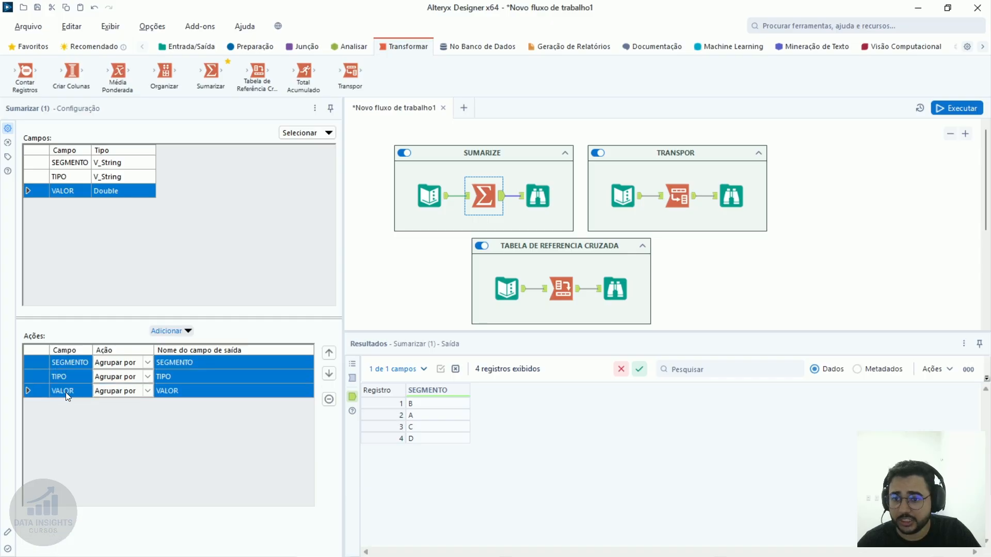
left_click(139, 395)
left_click(140, 394)
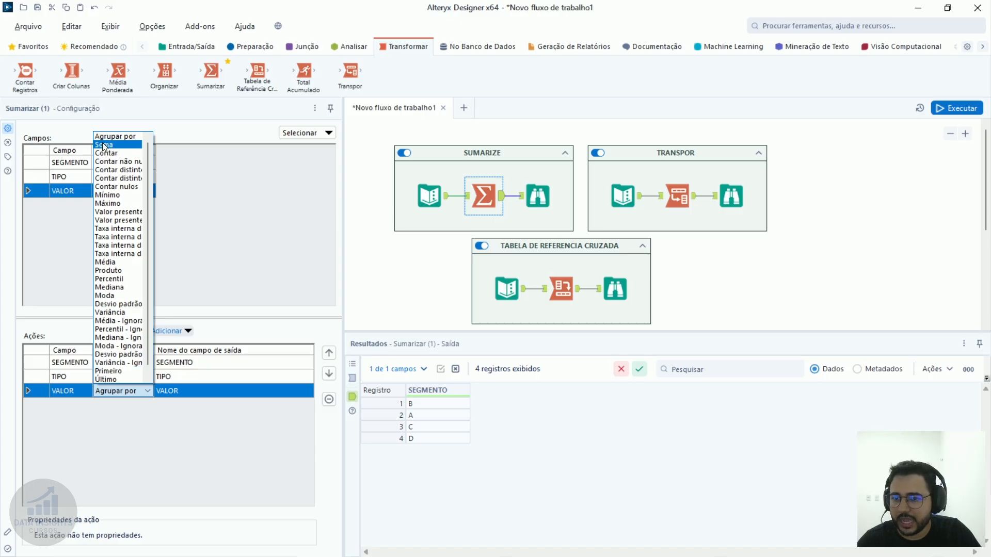
left_click(138, 395)
left_click(133, 376)
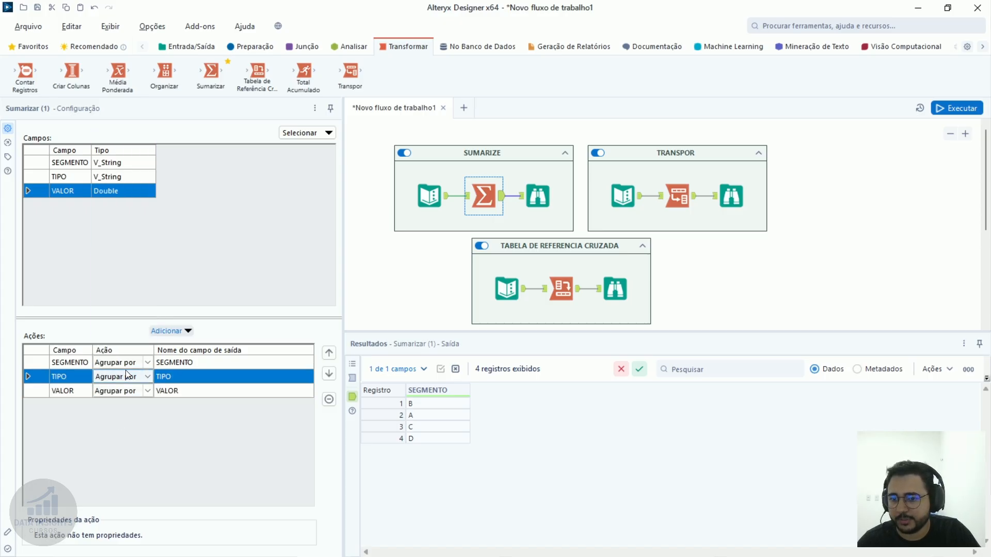
Change the VALOR action from Agrupar por to Soma in the Summarize tool.
left_click(133, 378)
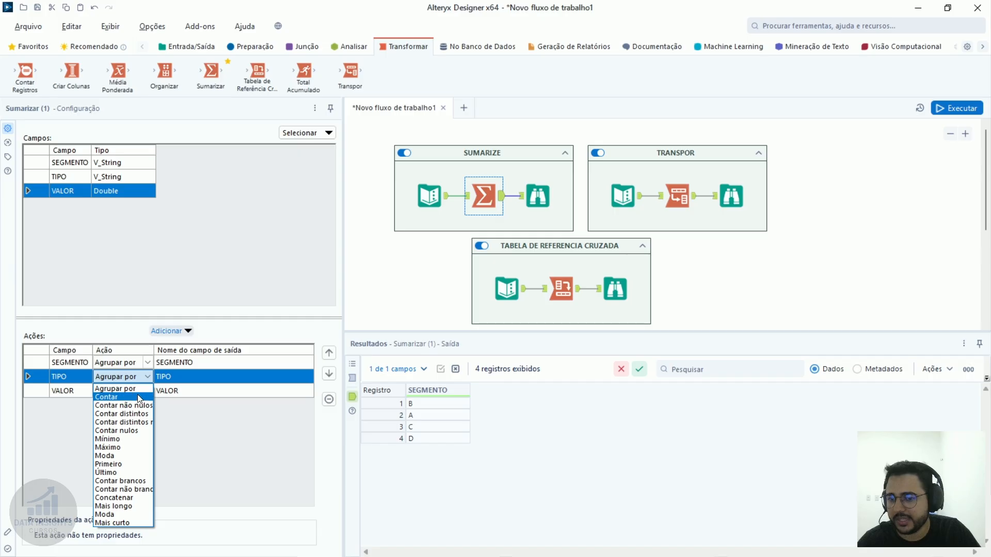
left_click(127, 390)
left_click(126, 395)
left_click(135, 392)
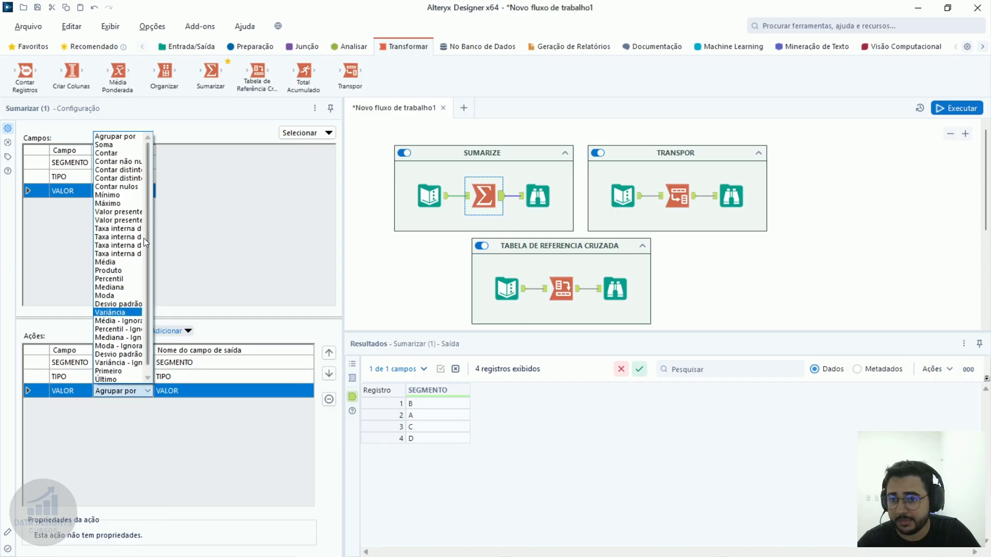
left_click(119, 145)
left_click(175, 391)
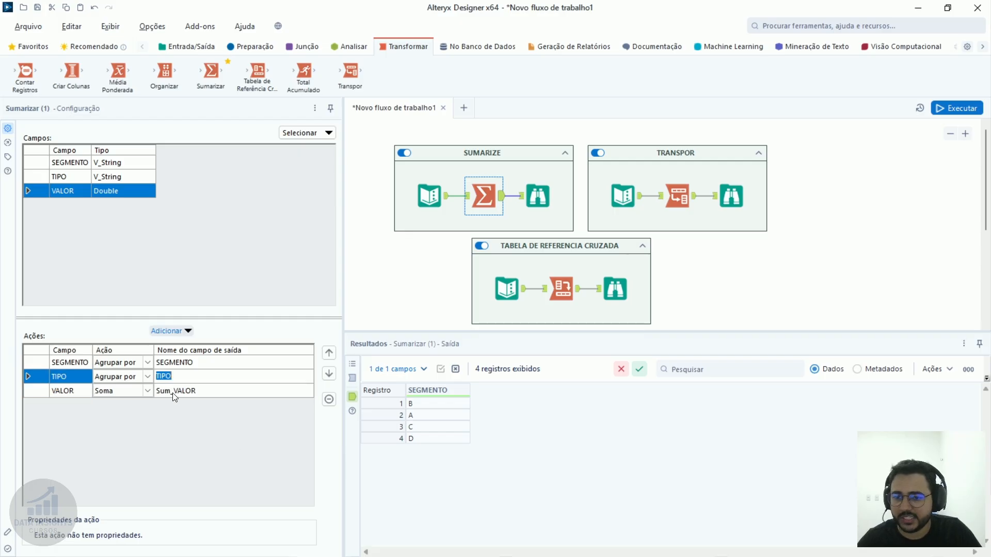
left_click(174, 392)
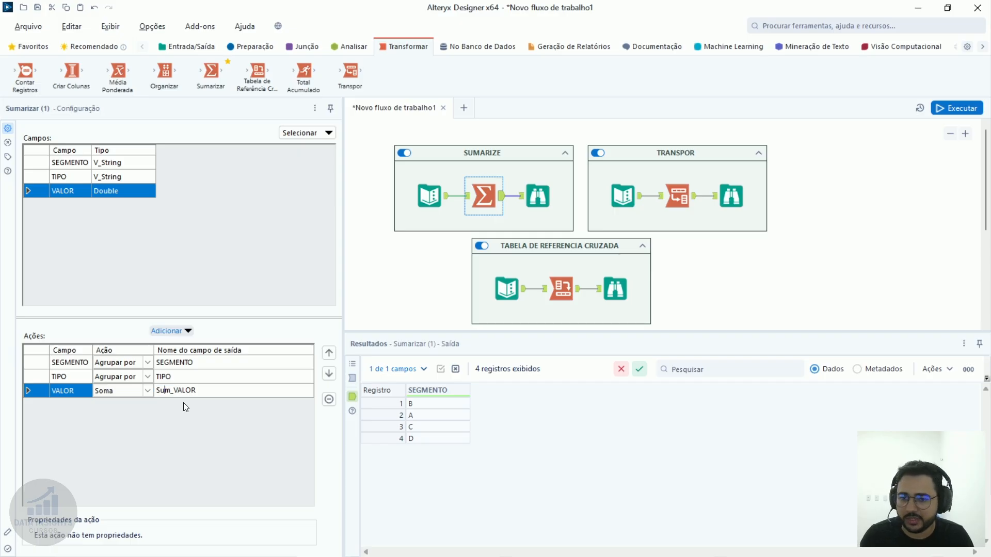
Try Média, Produto, Variância and Máximo as the VALOR action, and set it back to Soma.
left_click(129, 391)
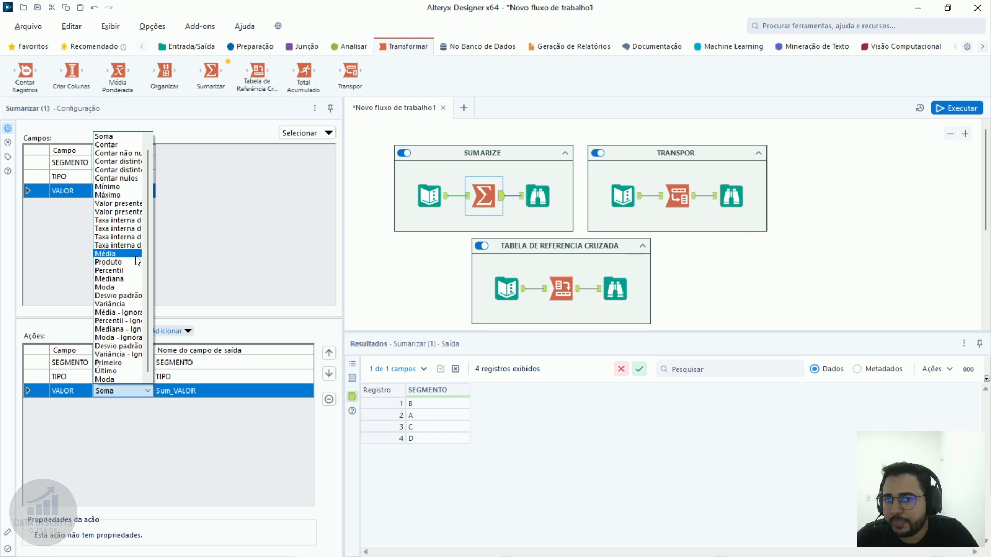
left_click(113, 254)
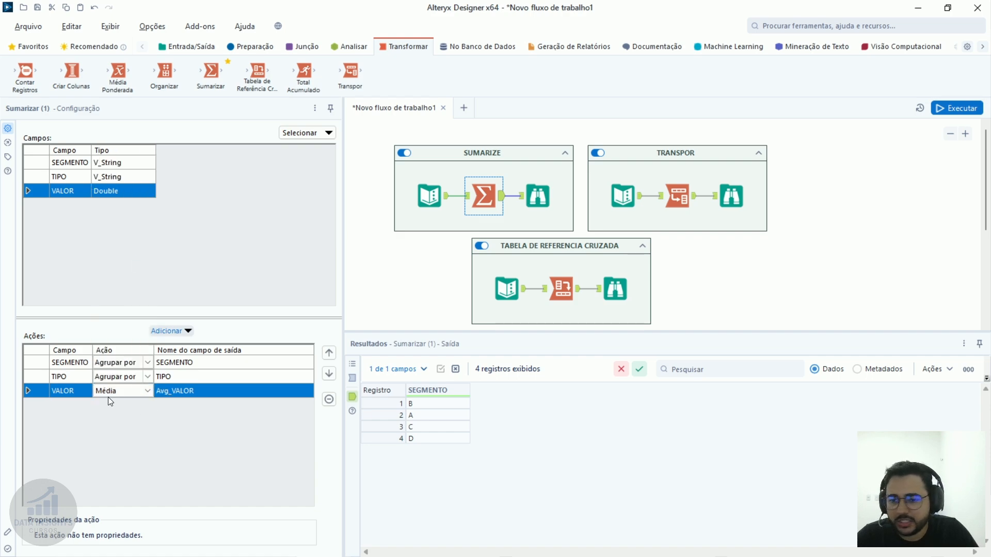
left_click(121, 389)
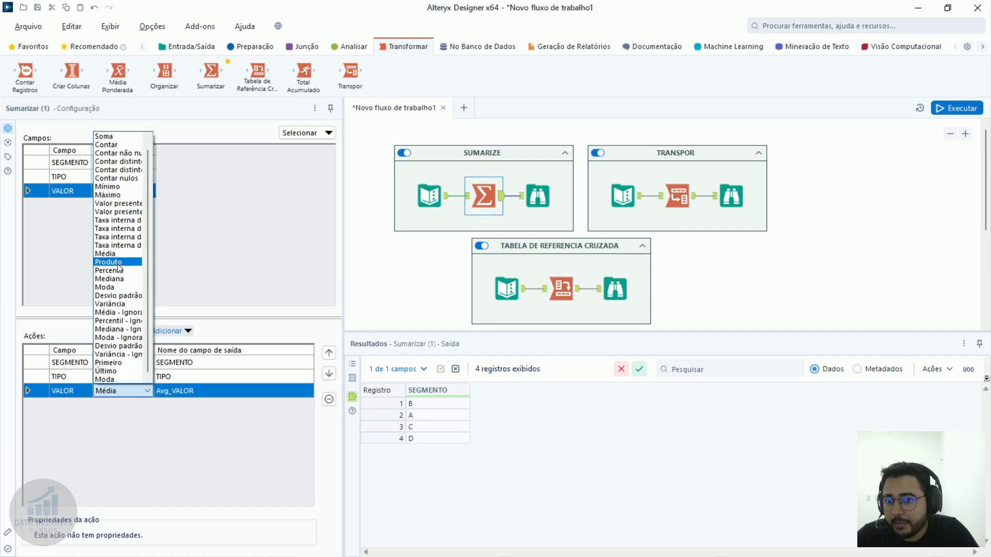
left_click(111, 262)
left_click(137, 391)
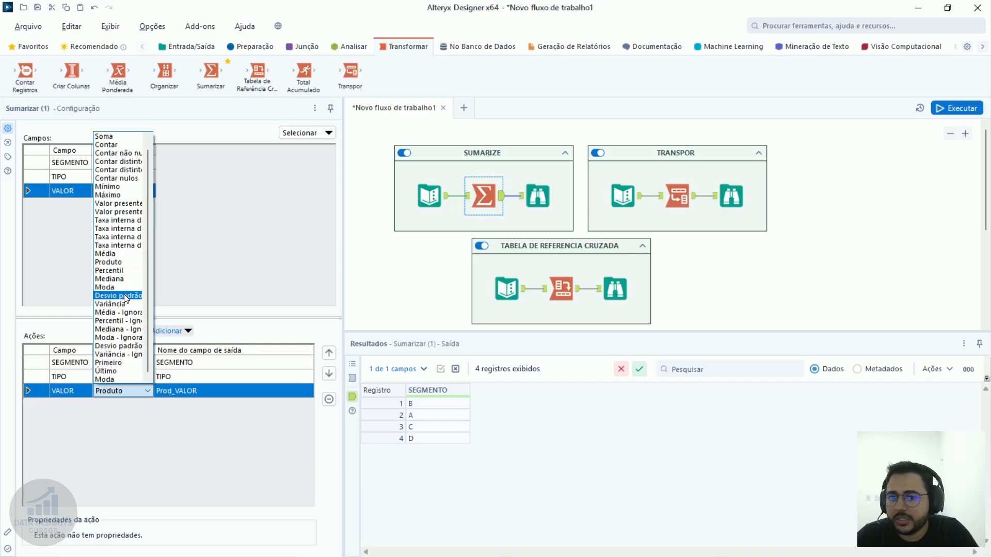
left_click(121, 308)
left_click(121, 391)
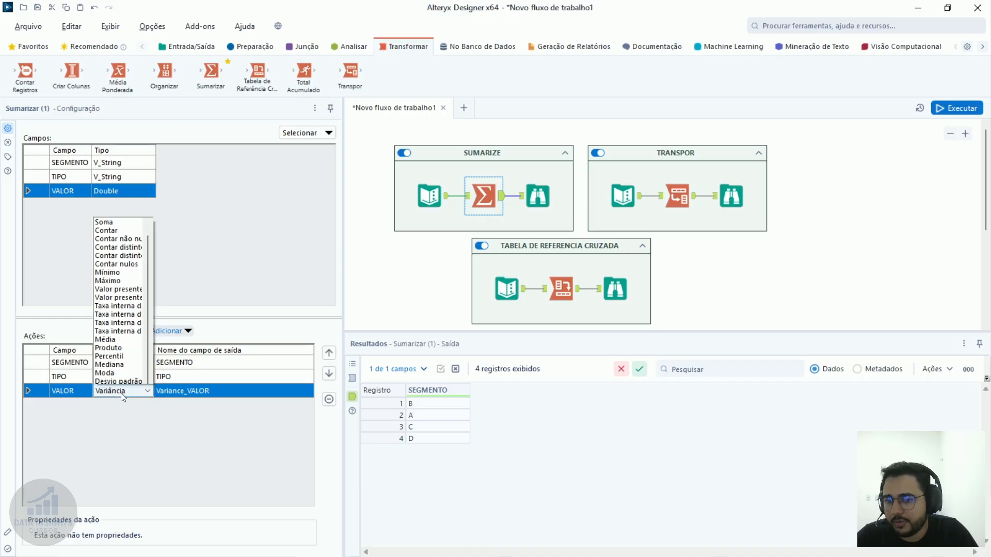
left_click(124, 195)
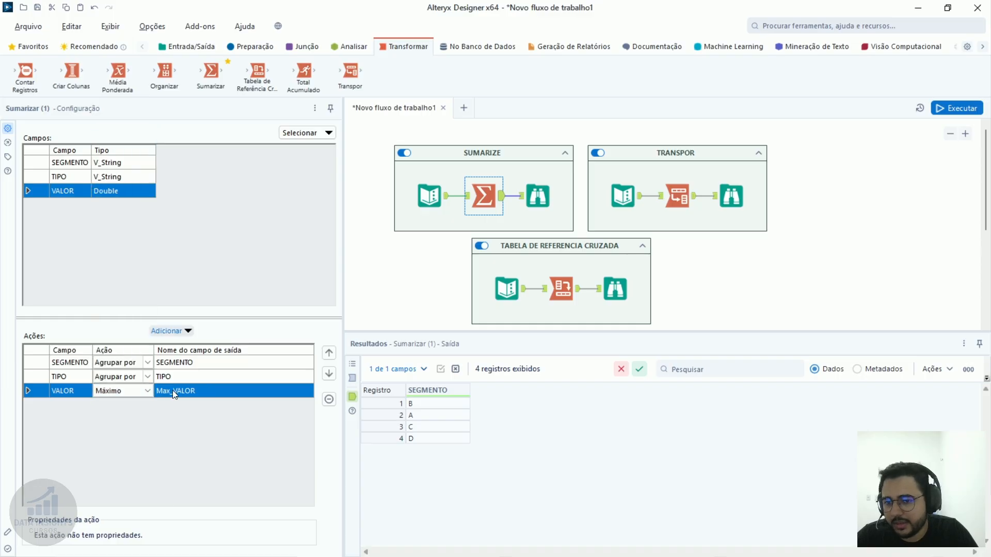
left_click(124, 390)
left_click(115, 137)
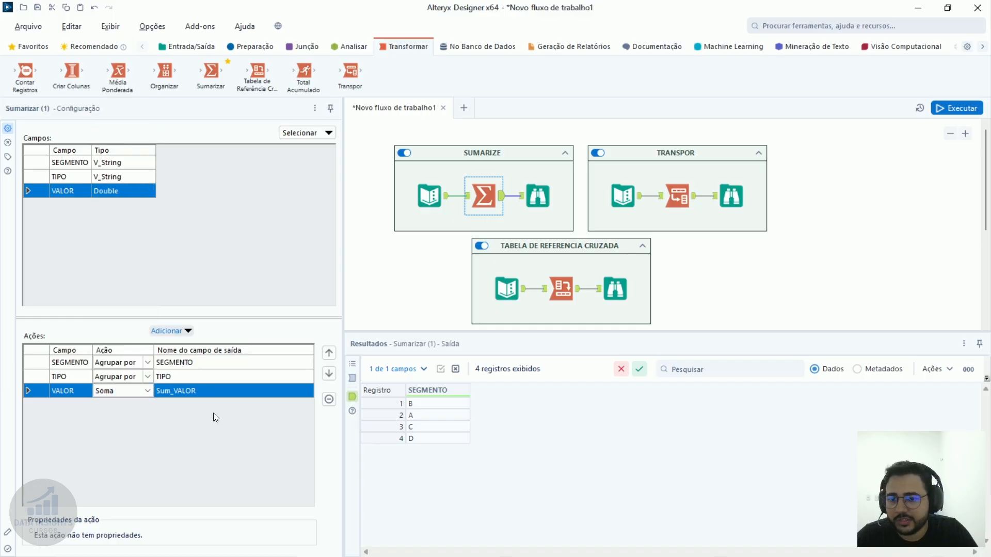
Run the workflow and check the SEGMENTO and TIPO columns in the SUMARIZE container's Browse output.
key("ctrl+r")
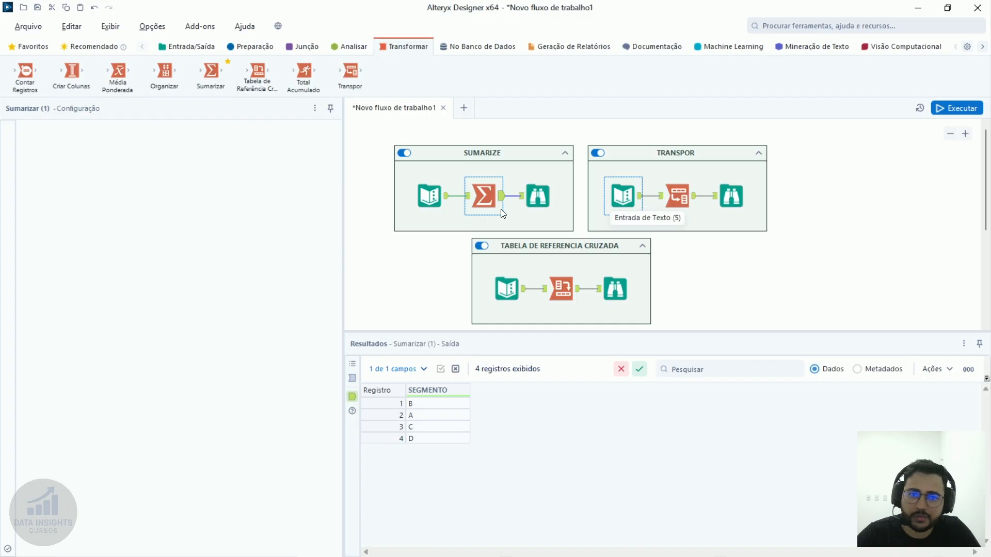
left_click(547, 198)
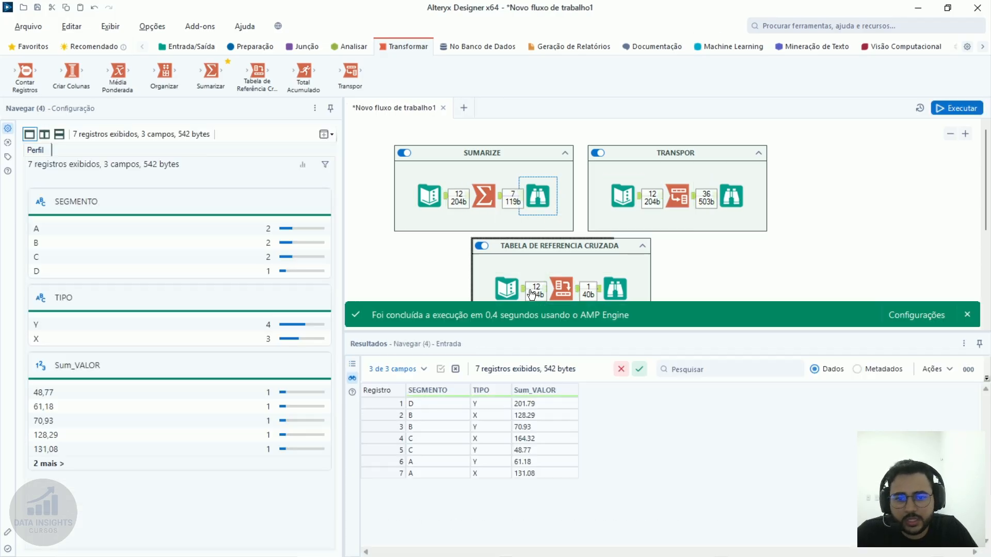
left_click_drag(446, 404, 446, 484)
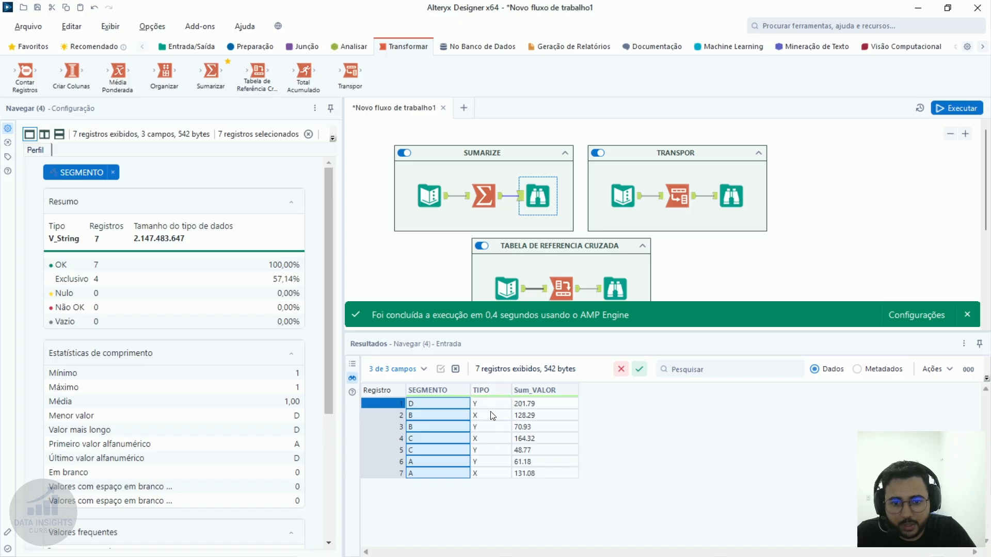
left_click_drag(490, 407, 490, 470)
left_click(490, 391)
Examine the Sum_VALOR result for each SEGMENTO and TIPO combination, comparing segments D, B, C and A.
left_click(443, 407)
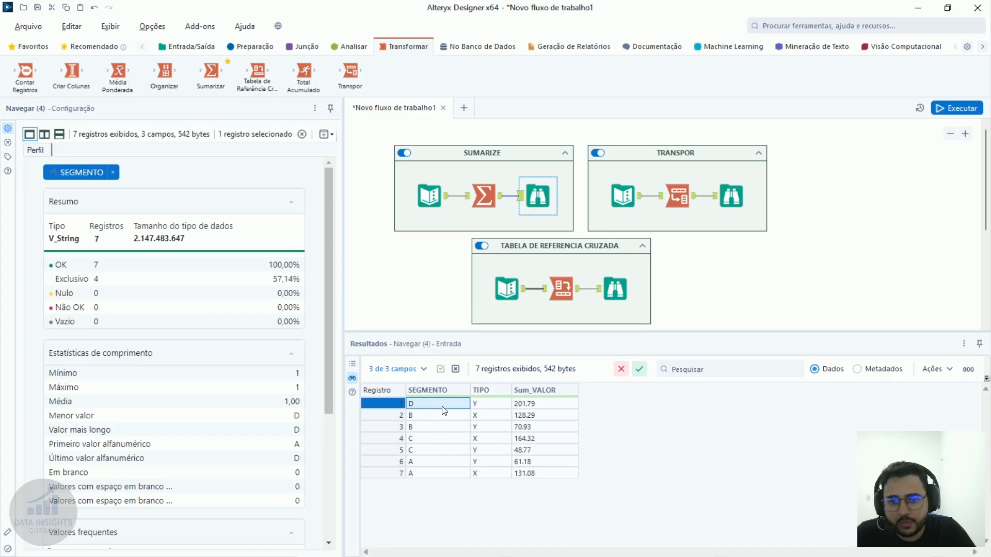
left_click_drag(442, 426, 438, 410)
left_click(441, 407)
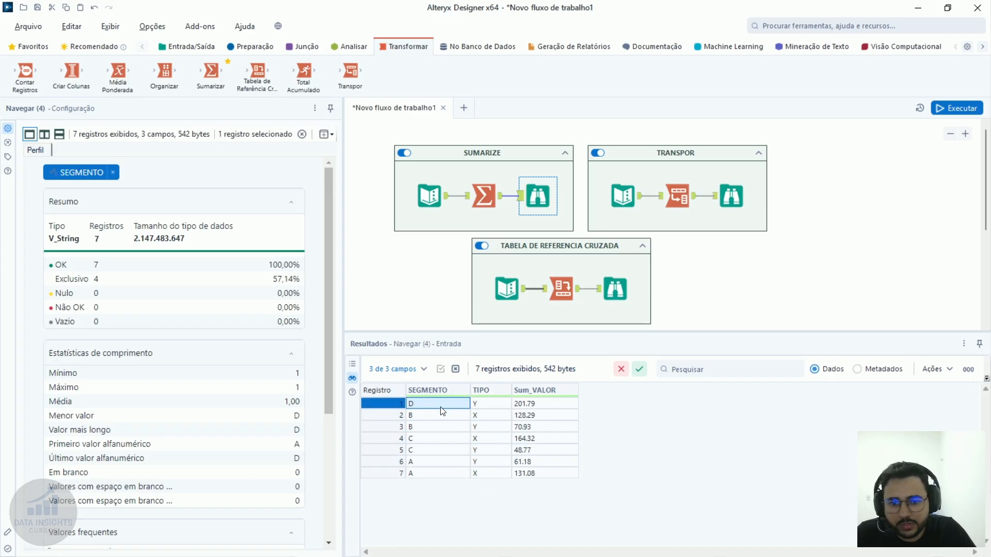
left_click(543, 402)
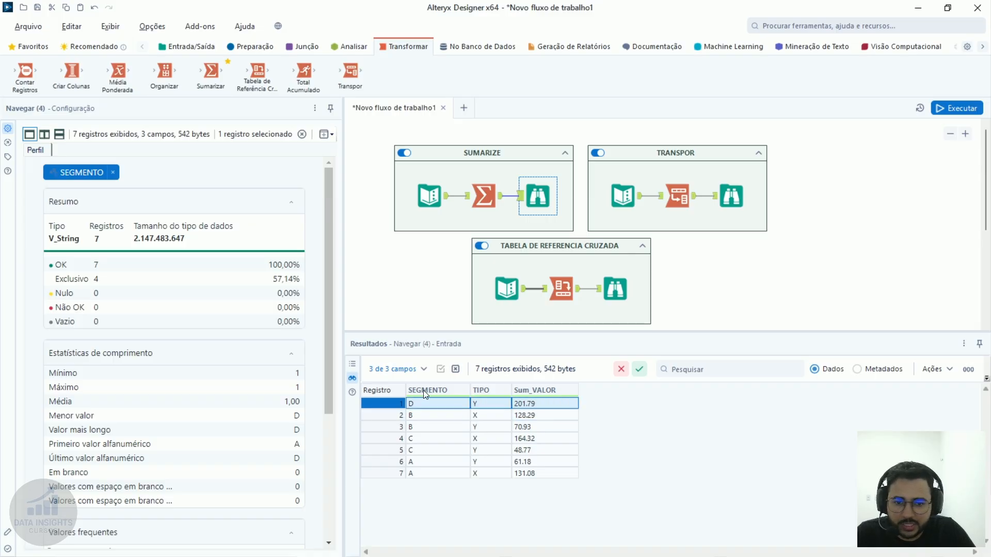
left_click_drag(425, 417, 551, 434)
left_click_drag(422, 441, 569, 453)
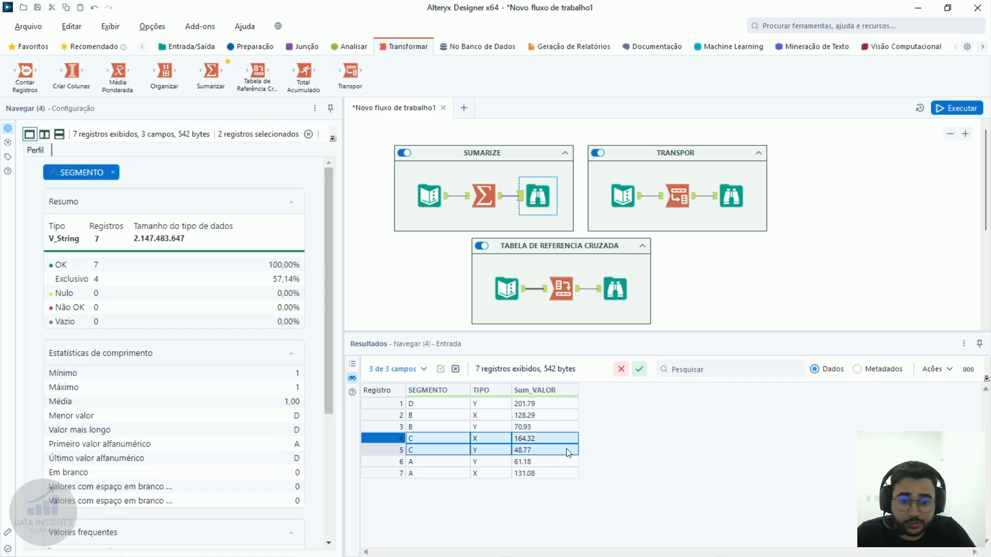
left_click_drag(435, 463, 597, 479)
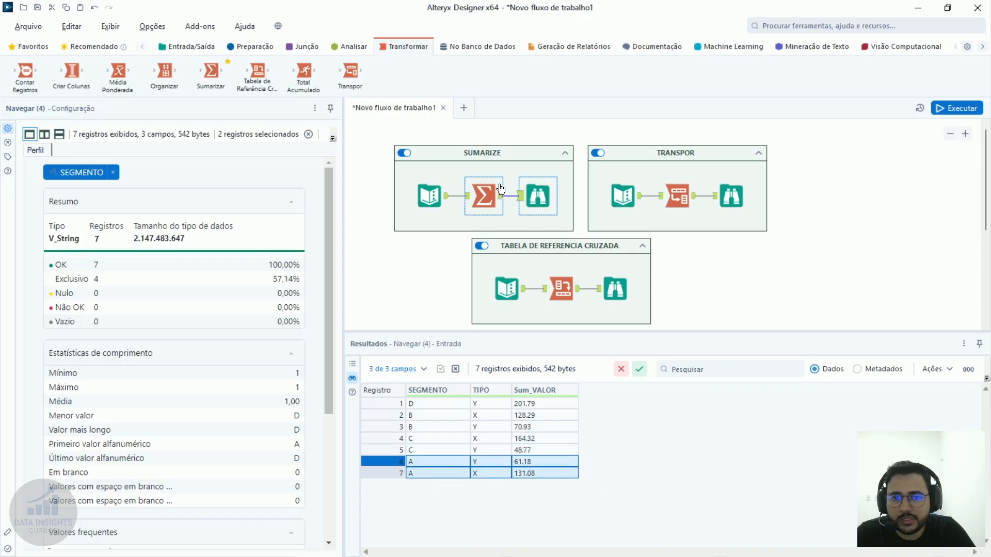
Reopen the Summarize tool's configuration and try moving the TIPO grouping up and down in the action order.
left_click(486, 204)
left_click(81, 380)
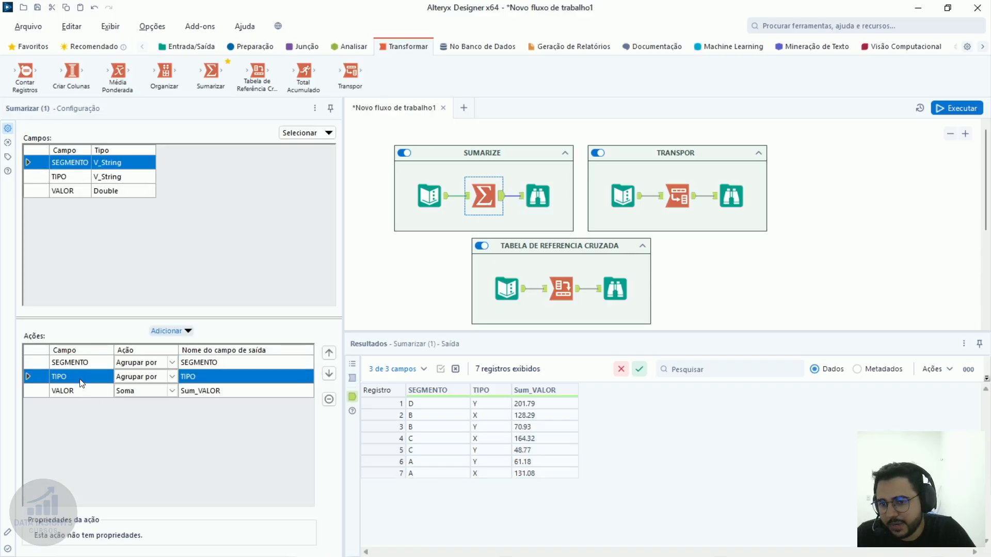
left_click(328, 374)
left_click(329, 352)
left_click(329, 373)
left_click(329, 352)
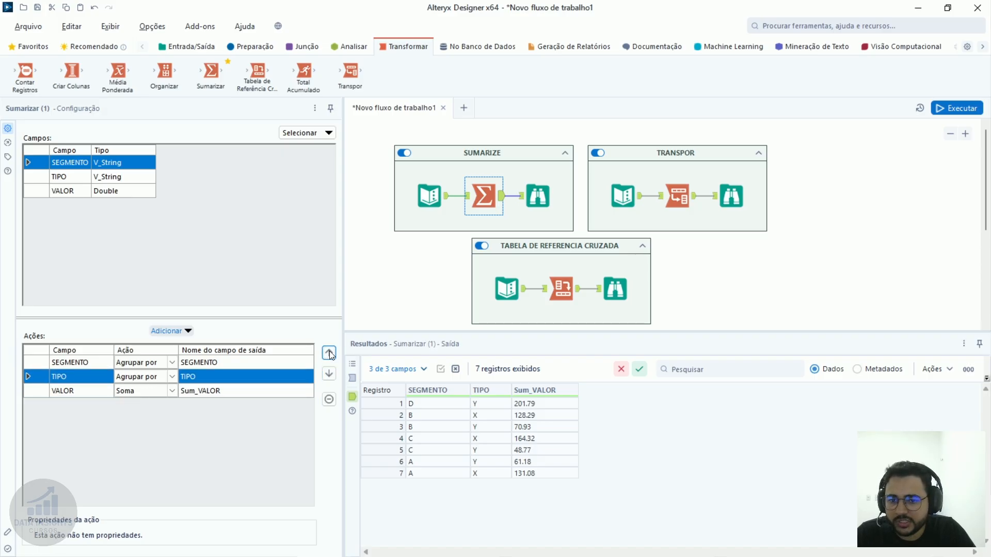
left_click(330, 354)
left_click(330, 372)
left_click(329, 354)
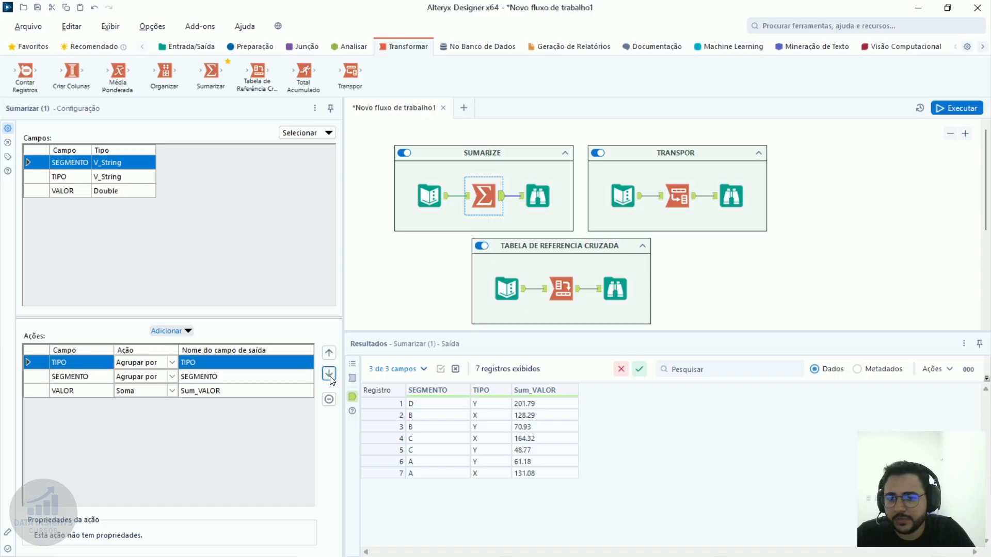
left_click(328, 374)
left_click(329, 353)
left_click(329, 373)
Remove the TIPO grouping action and rerun the workflow to show the SUMARIZE container's Browse output.
left_click(329, 399)
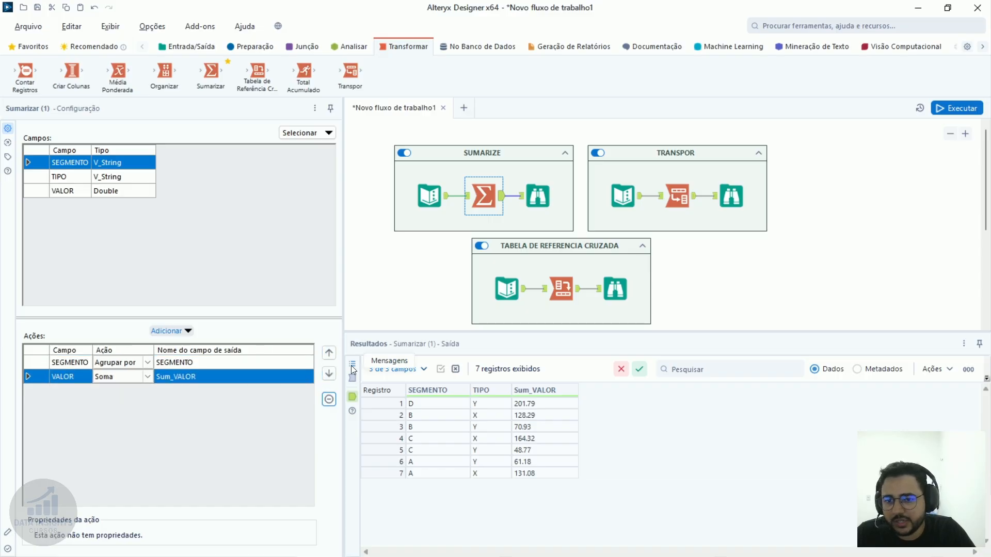
left_click(957, 108)
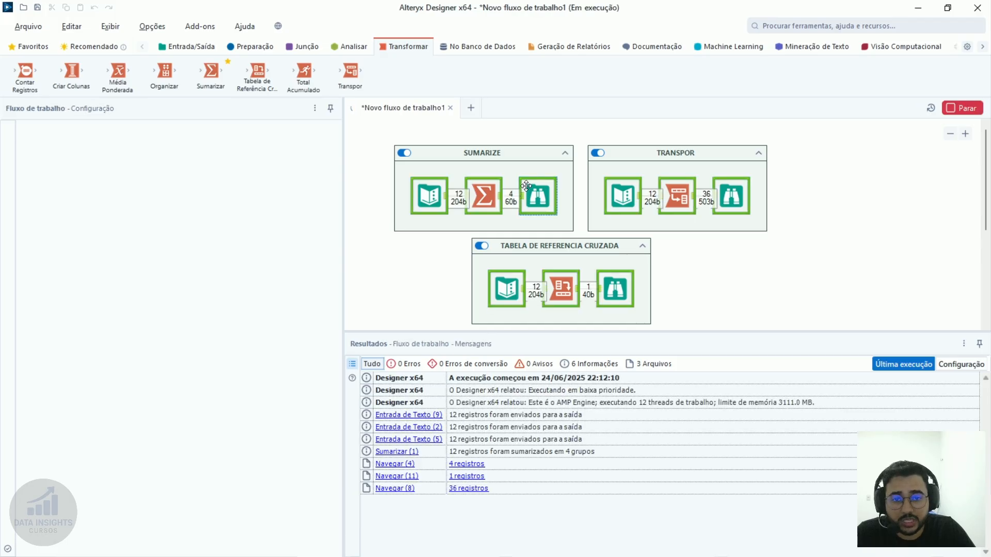
left_click(539, 198)
Examine the Sum_VALOR total for each SEGMENTO in the regrouped Browse results.
left_click_drag(430, 404, 527, 453)
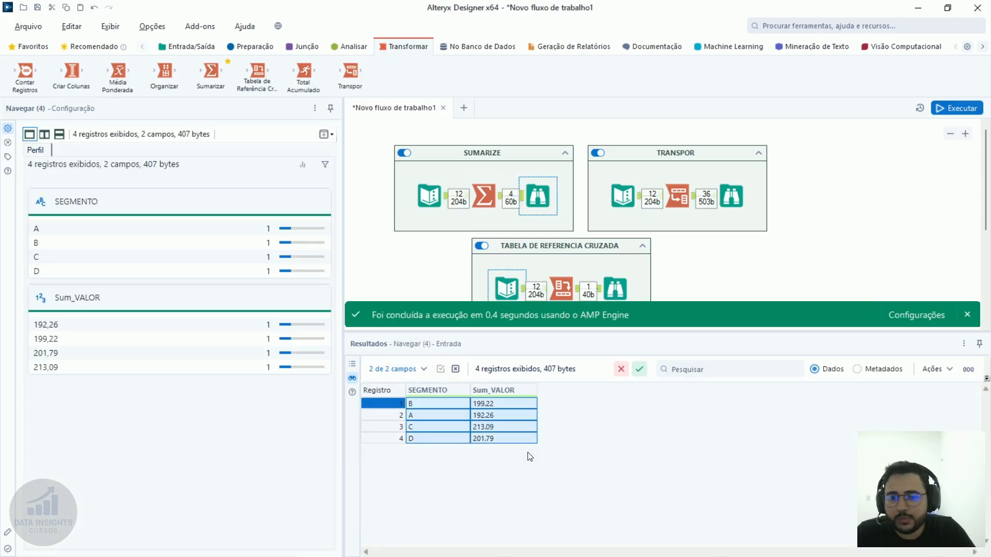
left_click_drag(434, 404, 490, 447)
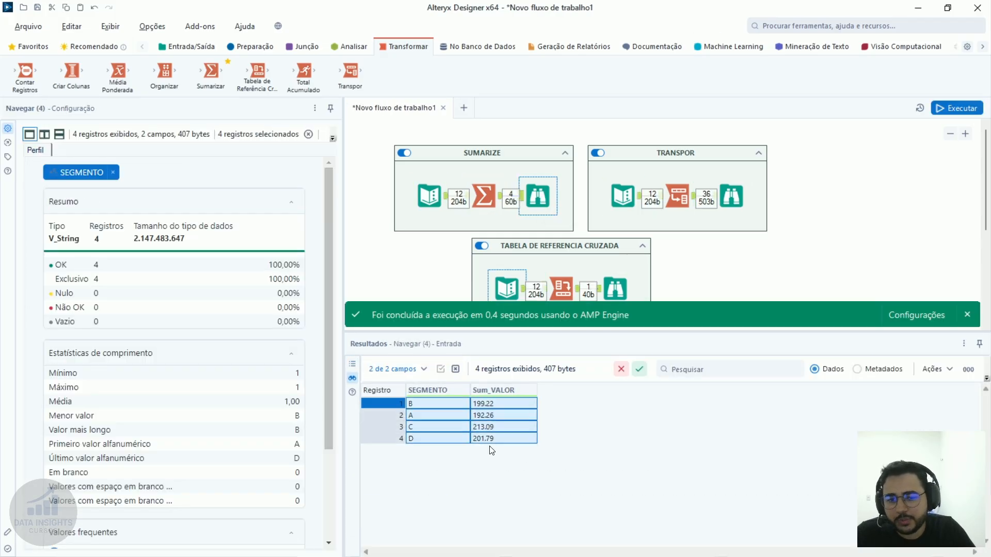
left_click(504, 442)
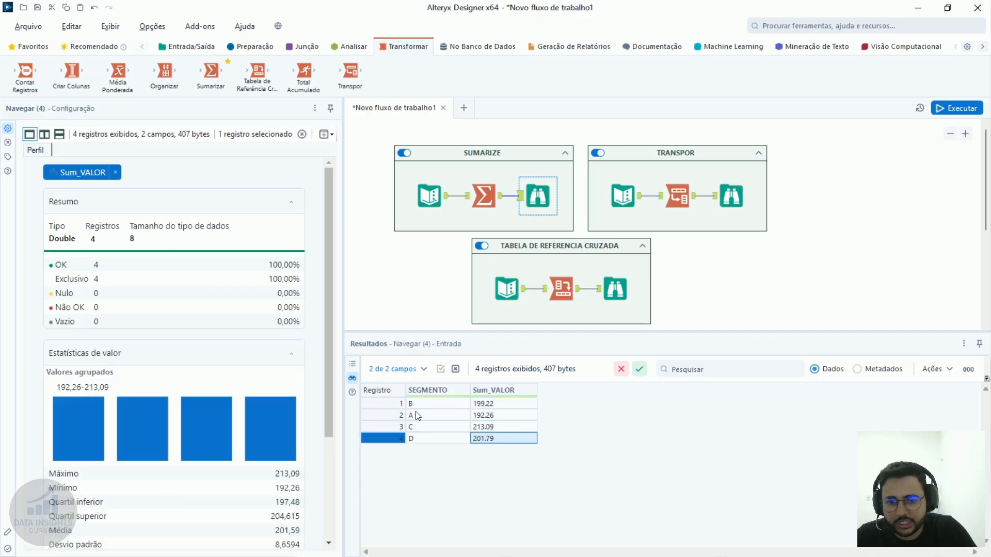
left_click_drag(444, 405, 518, 451)
left_click(516, 429)
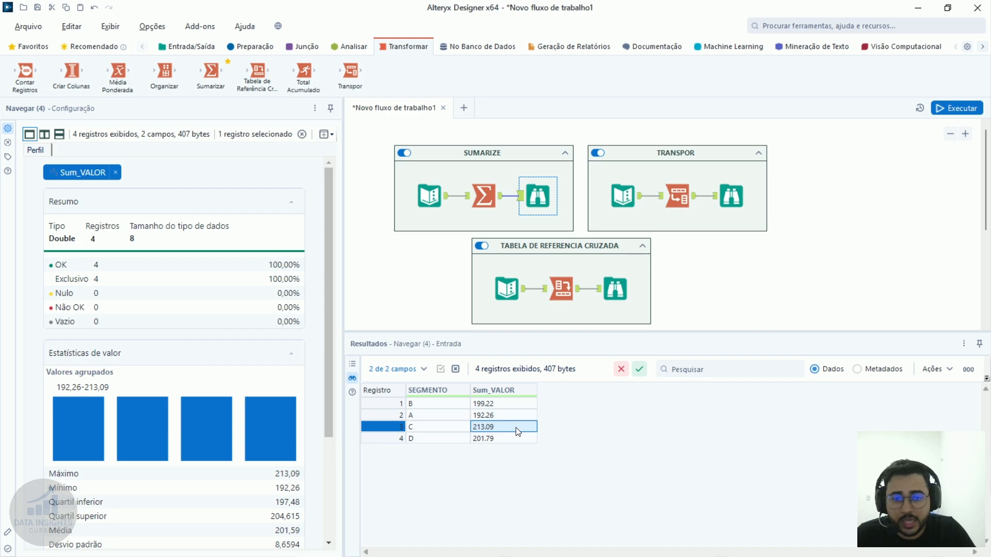
left_click_drag(456, 404, 502, 440)
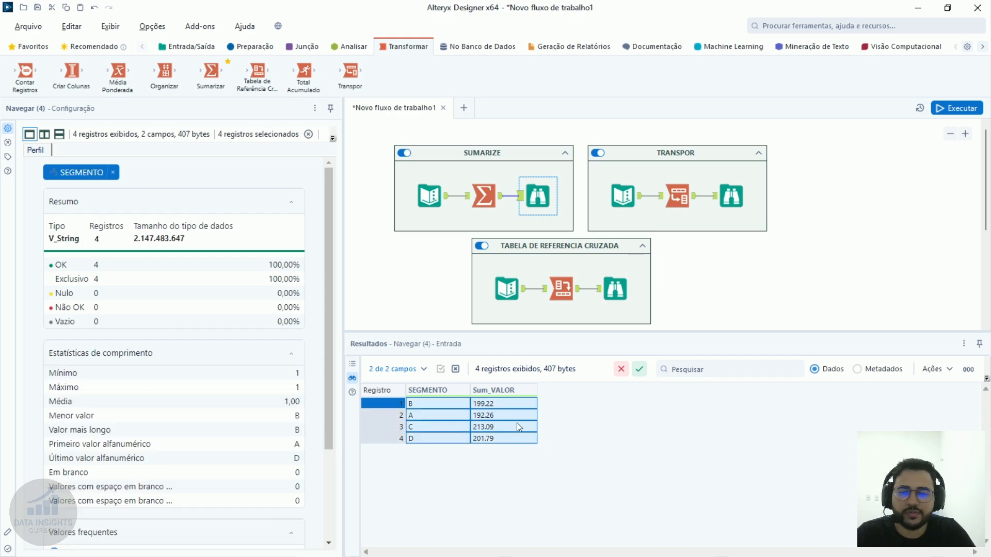
Inspect the SEGMENTO, TIPO and VALOR source records of the Text Input tool in the TRANSPOR container.
left_click(684, 193)
left_click(623, 196)
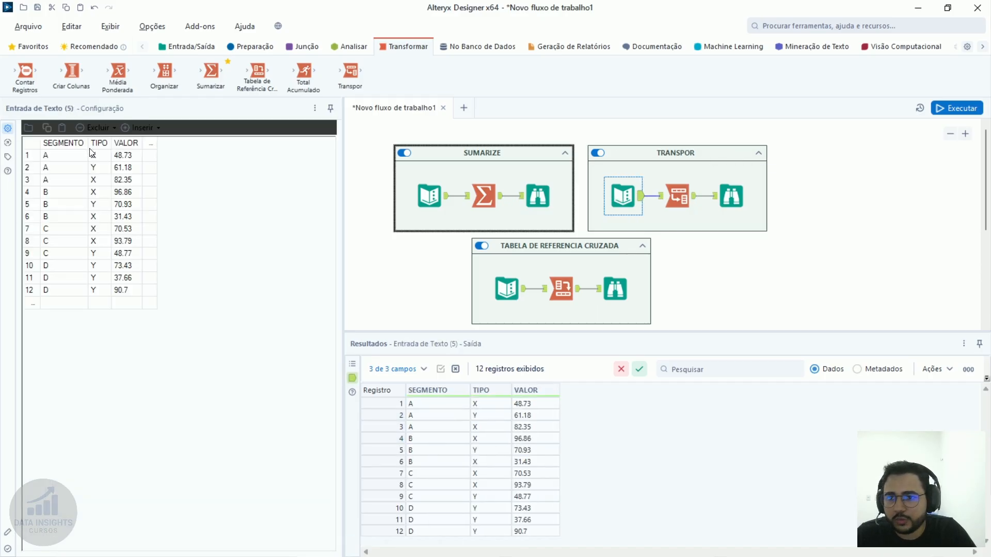
left_click_drag(76, 158, 126, 290)
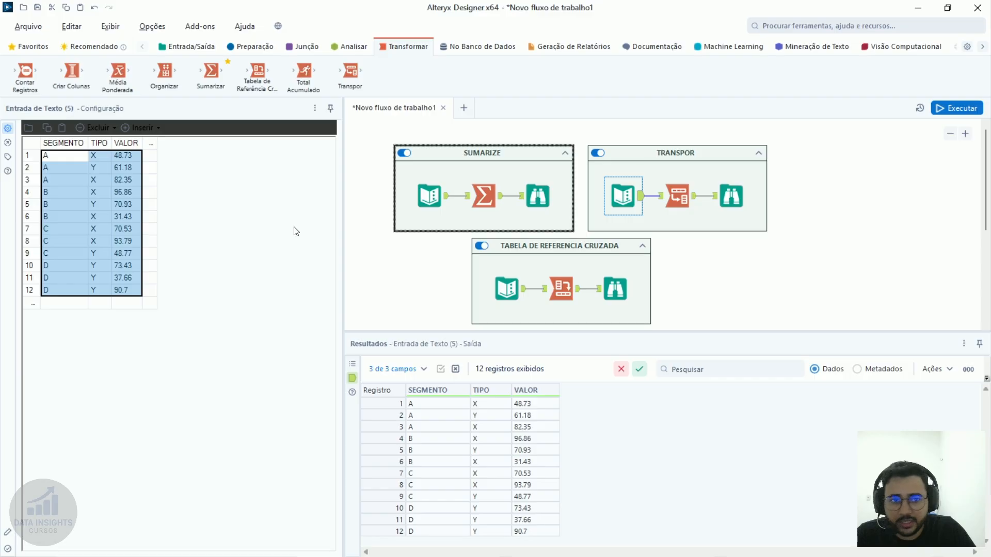
Open the Transpose tool's configuration and examine the SEGMENTO and VALOR columns and segment A rows of its input.
left_click(662, 201)
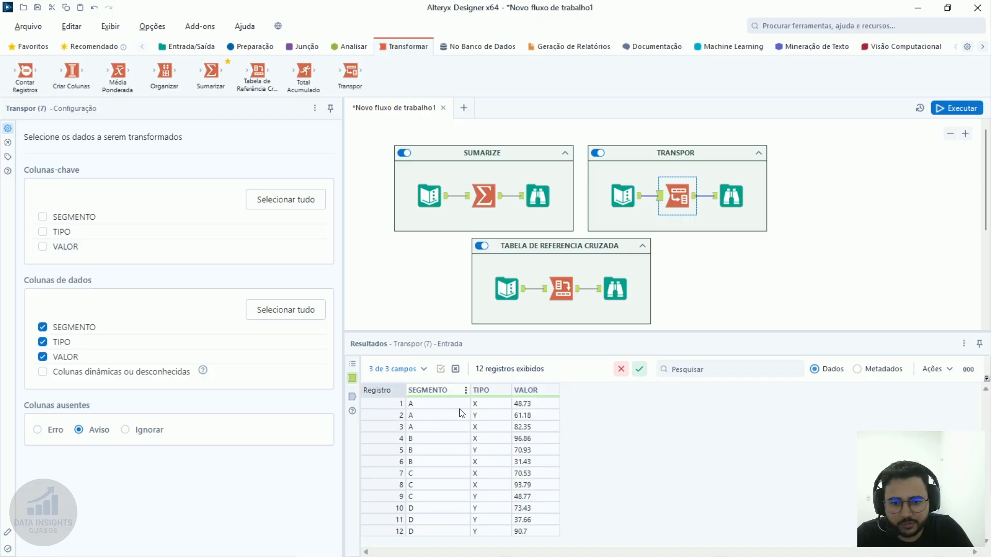
left_click_drag(503, 405, 432, 551)
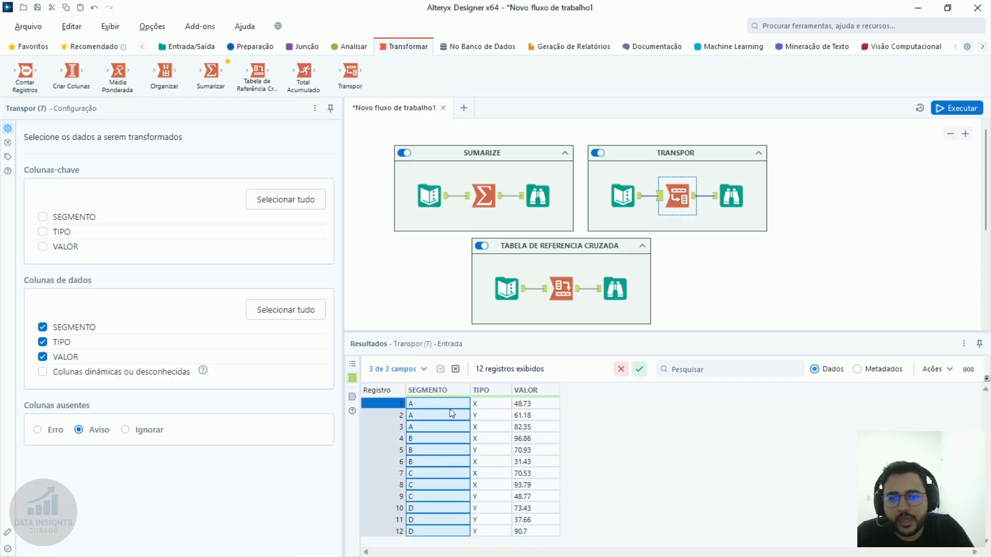
left_click_drag(521, 404, 542, 534)
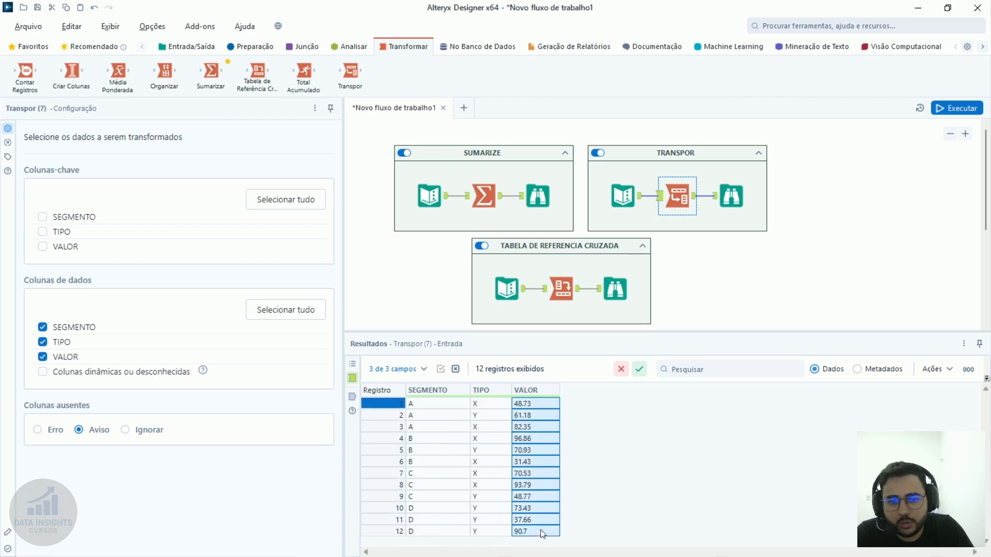
left_click_drag(433, 407, 563, 404)
left_click_drag(433, 427, 577, 401)
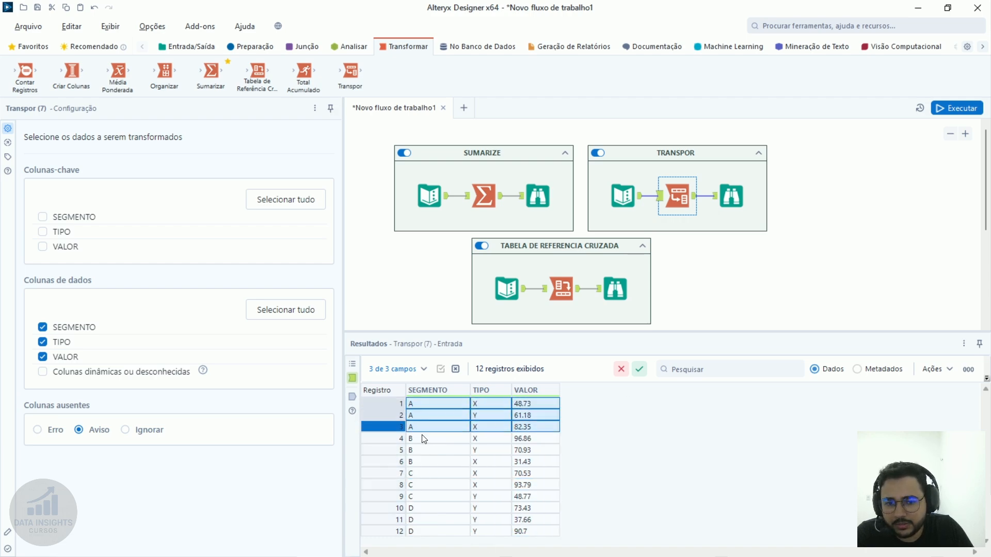
Examine the segment B, C and D rows of the Transpose tool's input data.
left_click_drag(422, 439, 606, 435)
left_click_drag(421, 474, 523, 468)
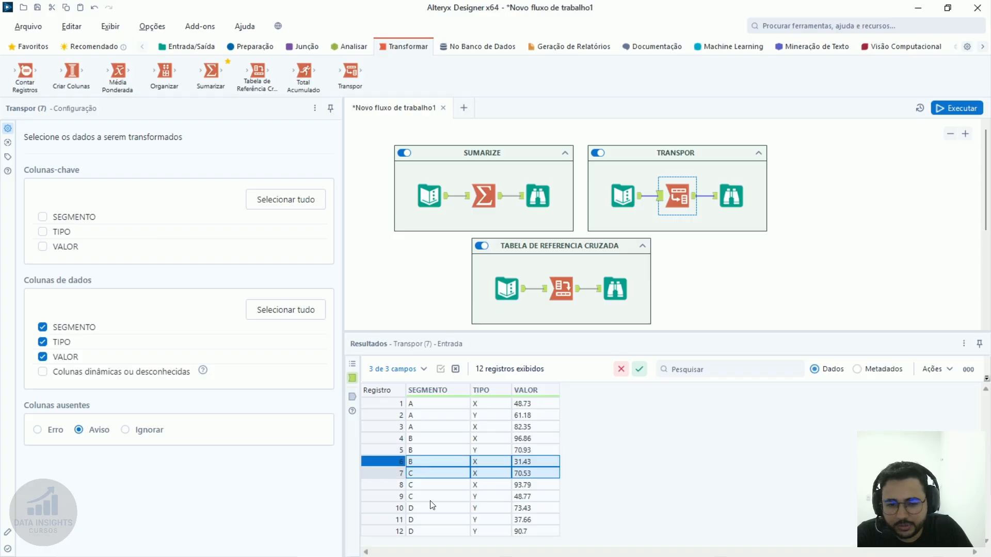
left_click_drag(432, 505, 521, 497)
left_click_drag(456, 532, 539, 537)
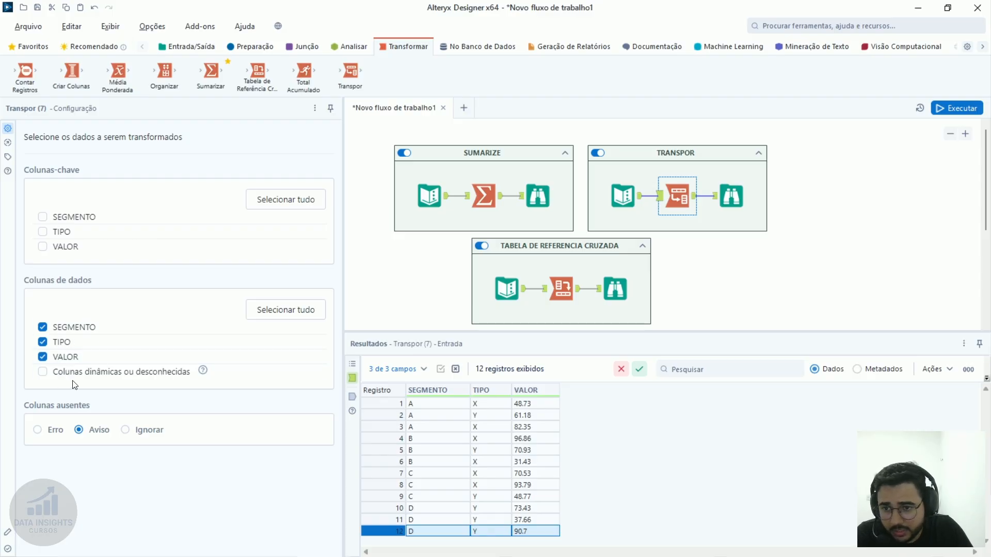
Open the TRANSPOR container's Browse output and examine the Name and Value pairs of the segment A records.
left_click(721, 203)
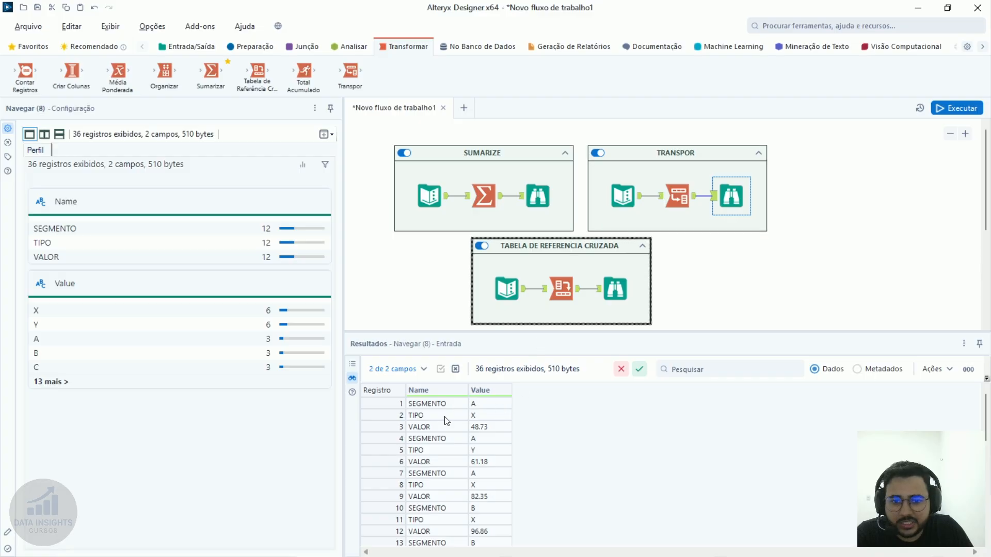
left_click(434, 405)
left_click(493, 405)
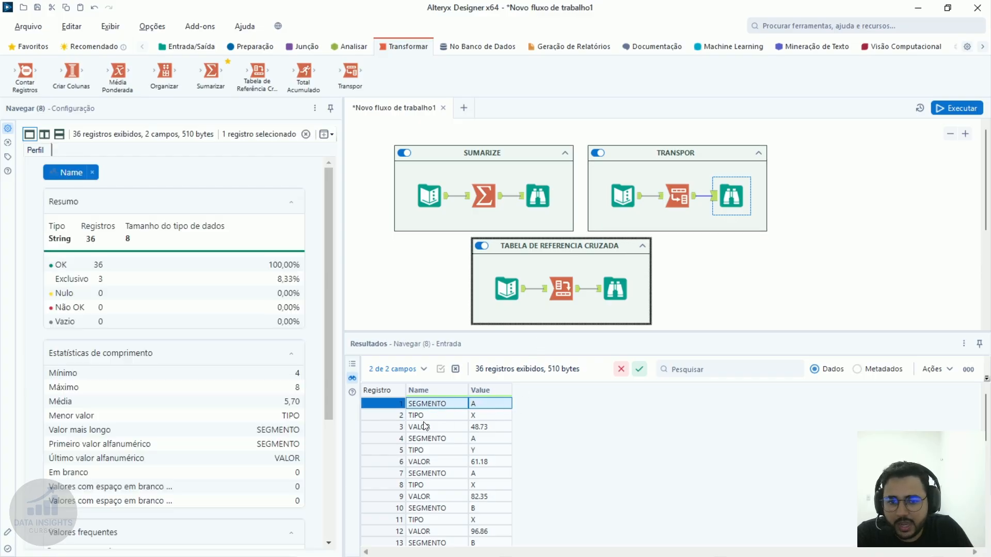
left_click(492, 419)
key("Down")
key("Down")
key("Down")
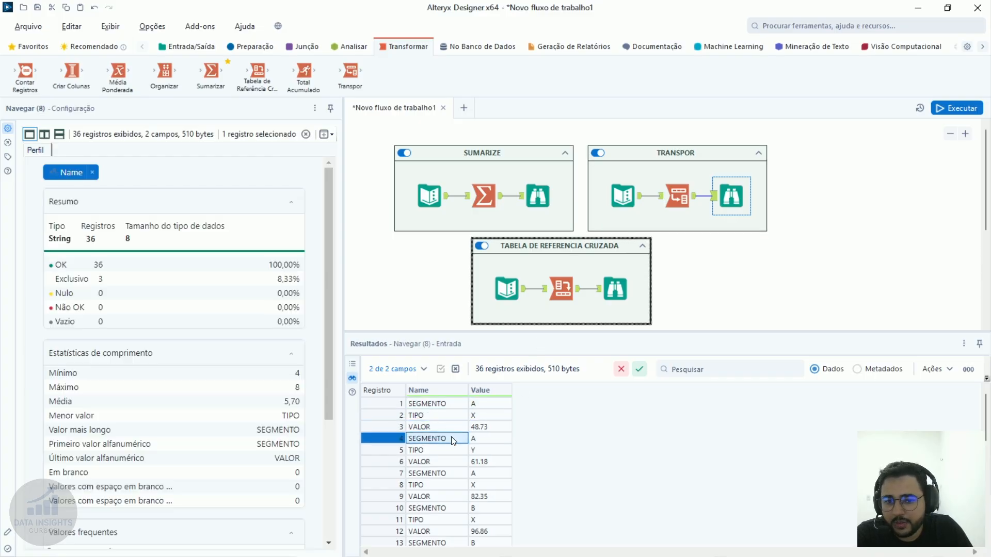
key("Down")
key("Down")
key("Down")
key("Down")
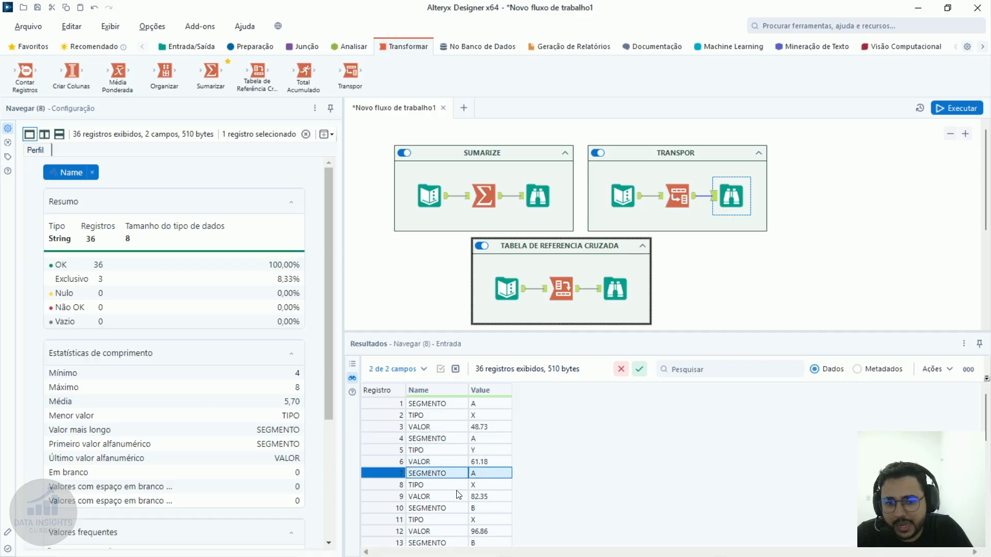
Examine how the segment B records are split into Name and Value rows in the transposed output.
key("Down")
key("Down")
key("Down")
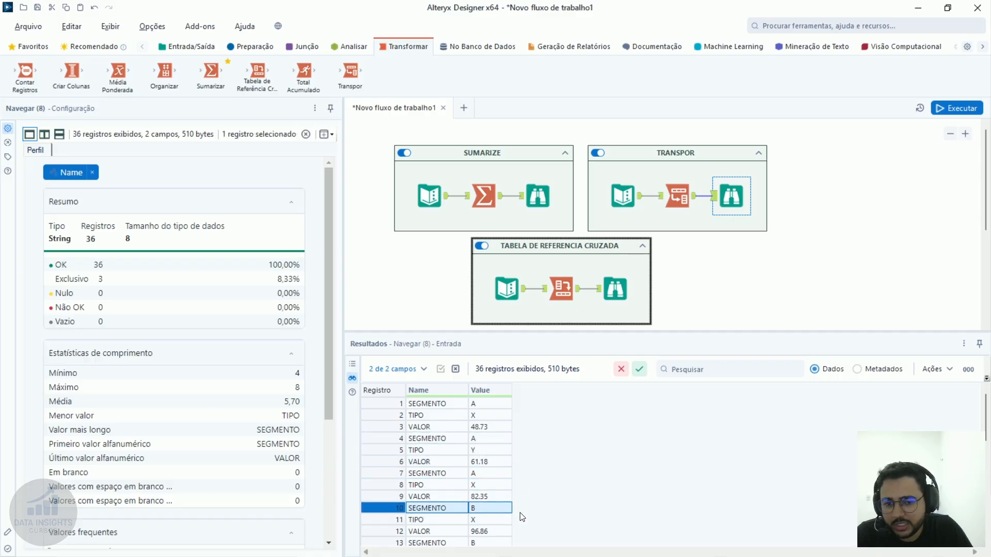
key("Down")
scroll(525, 539, "down", 1)
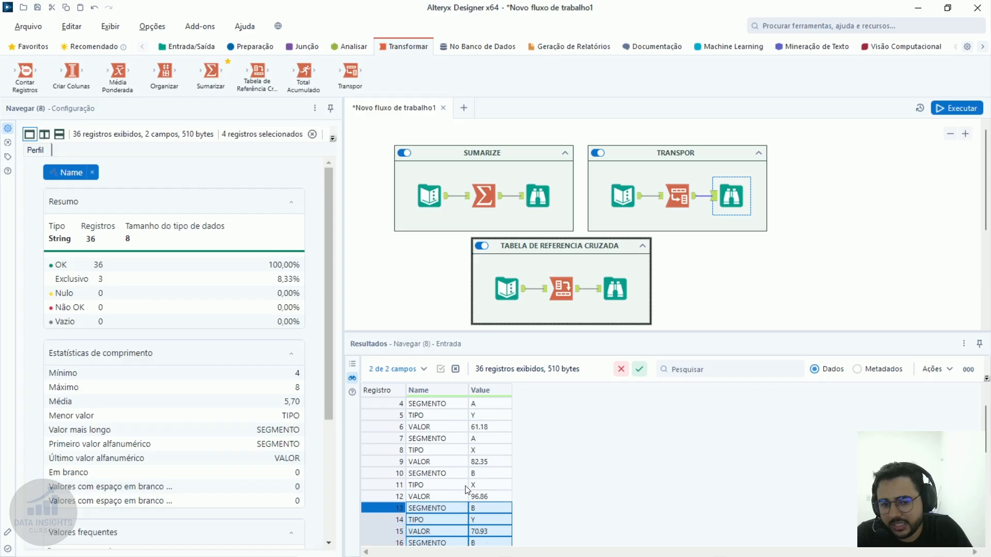
key("Down")
key("Down")
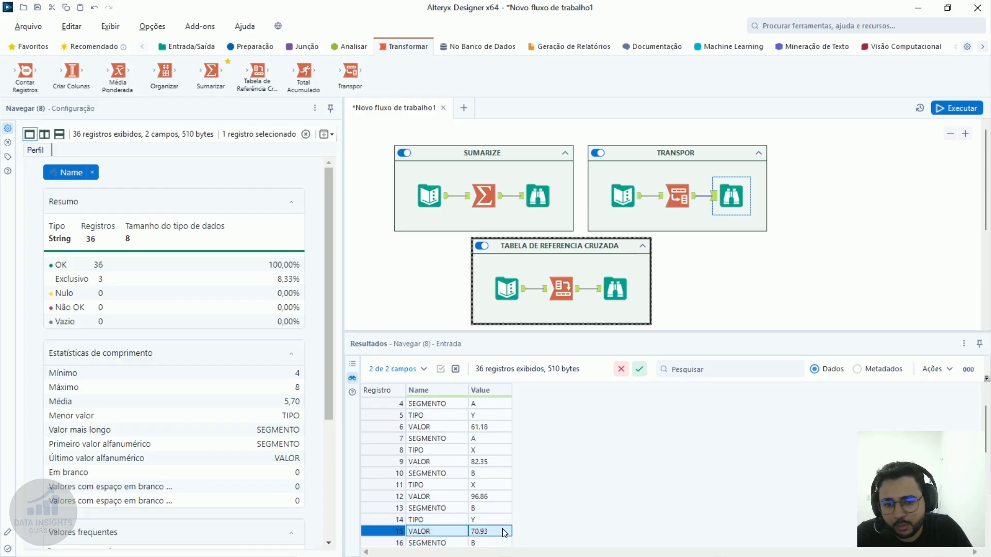
scroll(423, 542, "down", 1)
key("Down")
key("Down")
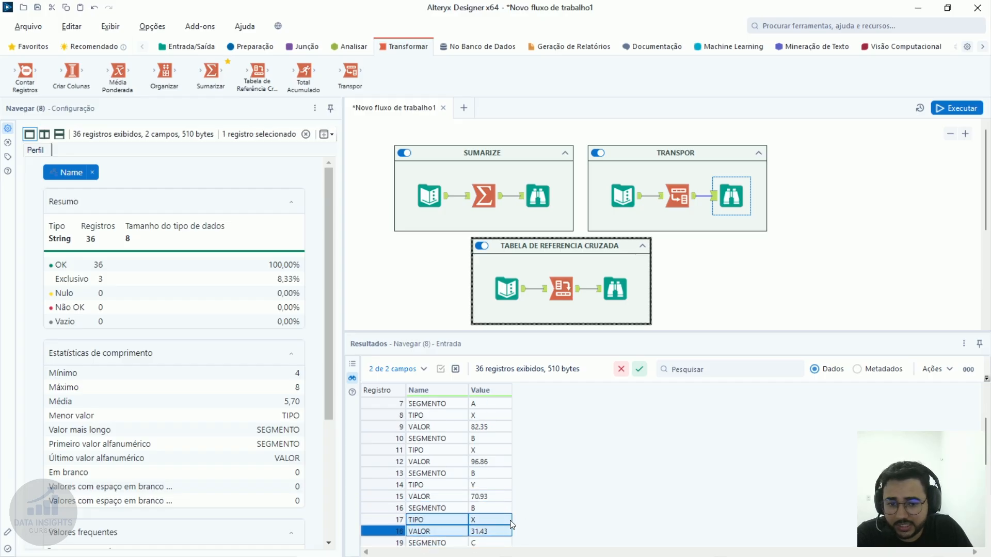
scroll(448, 412, "up", 2)
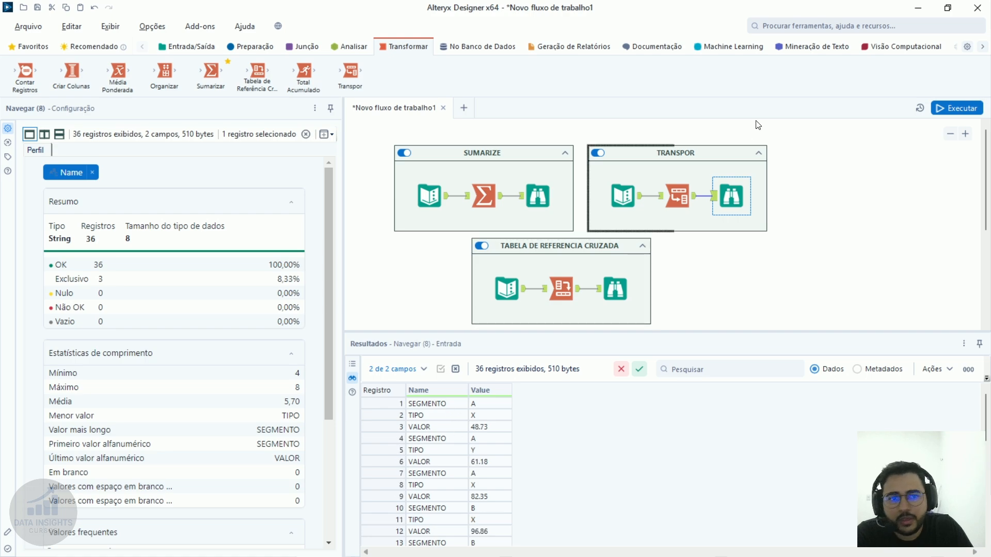
Set SEGMENTO as the Transpose tool's key column and compare it with the TIPO and VALOR input data.
left_click(686, 208)
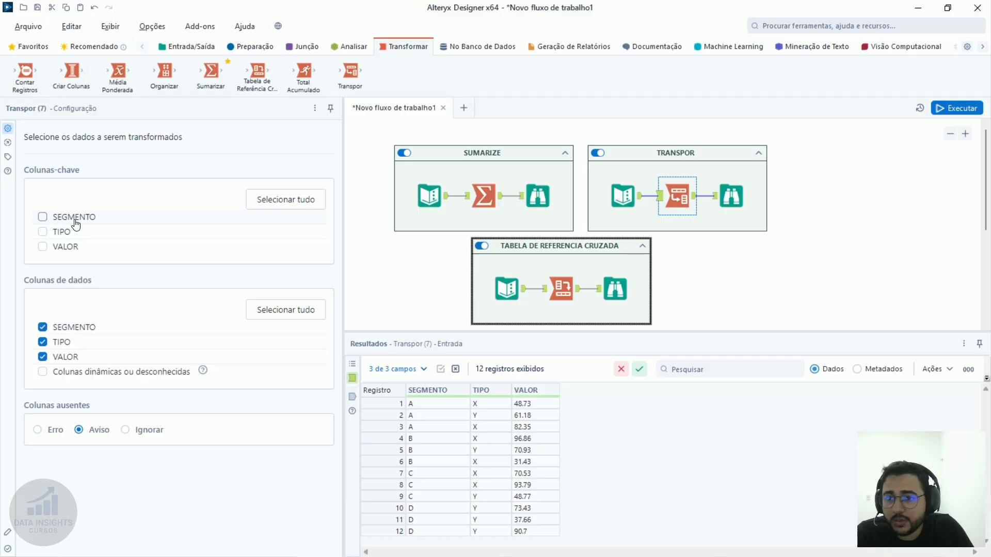
left_click(43, 217)
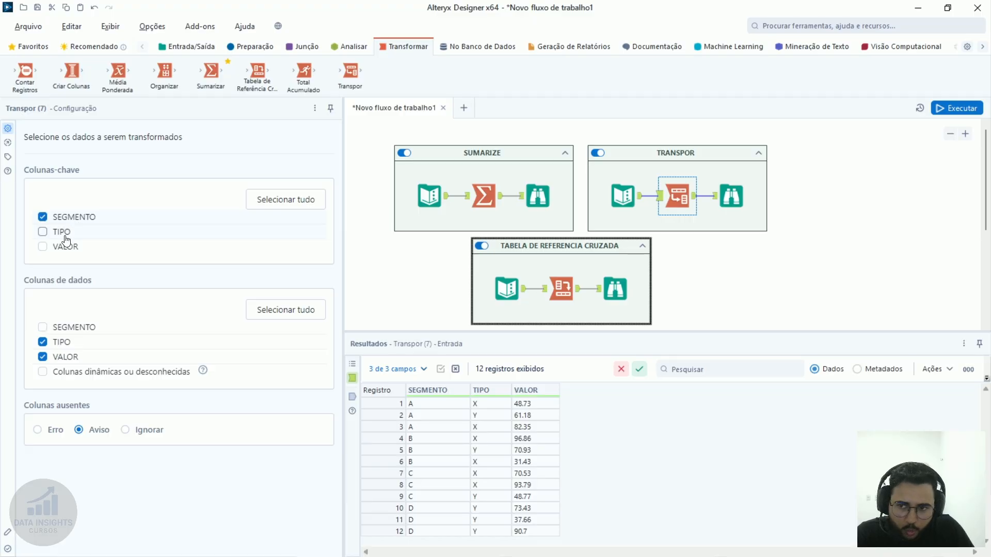
left_click_drag(427, 404, 431, 534)
left_click(492, 405)
left_click_drag(492, 410, 530, 534)
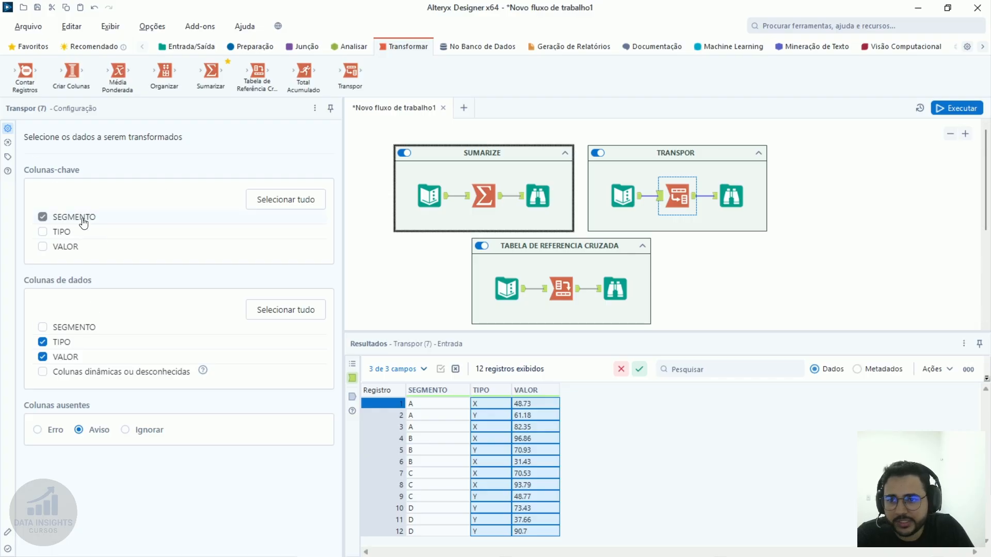
Run the workflow and review the SEGMENTO, Name and Value columns in the TRANSPOR container's Browse output.
left_click(948, 108)
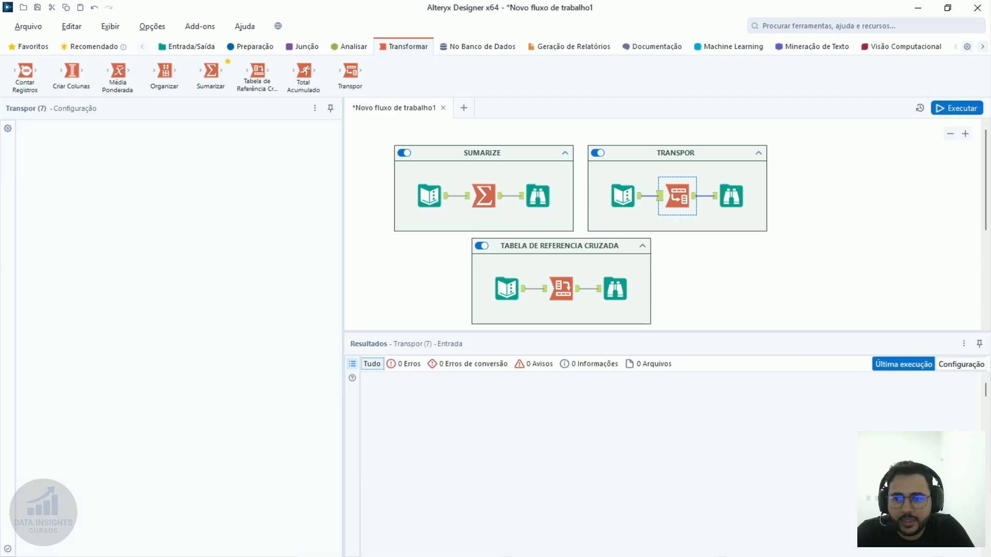
left_click(731, 196)
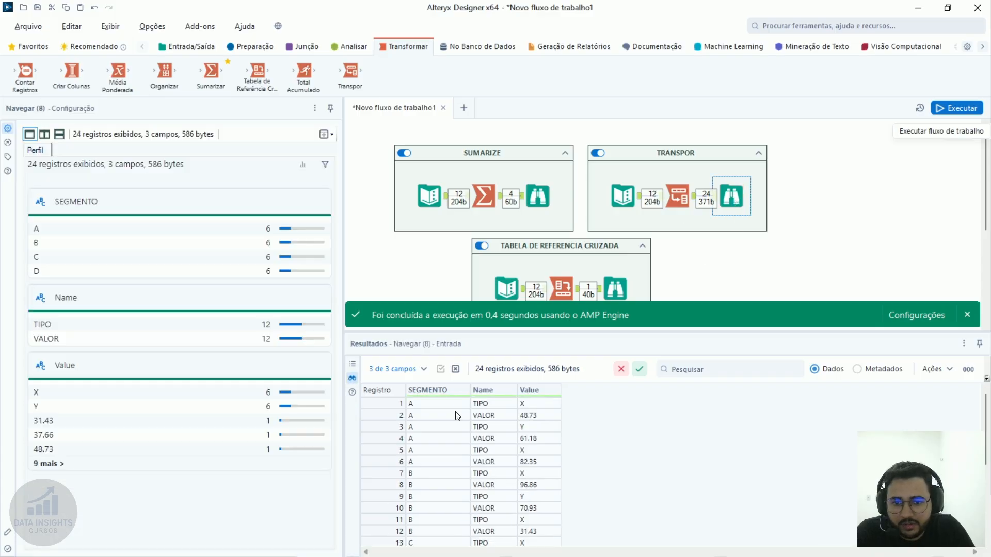
left_click_drag(439, 404, 449, 546)
scroll(471, 435, "up", 4)
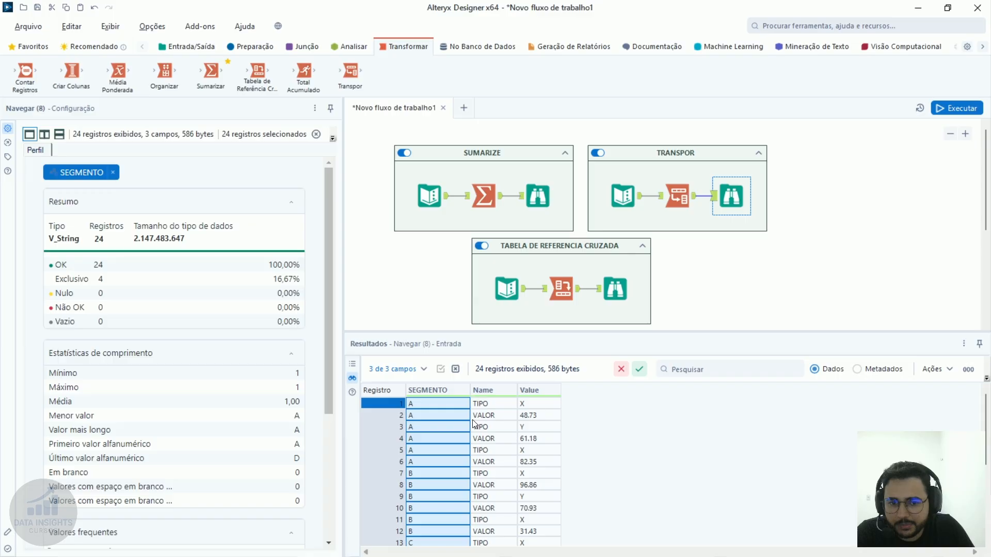
left_click_drag(497, 404, 504, 413)
left_click(532, 390)
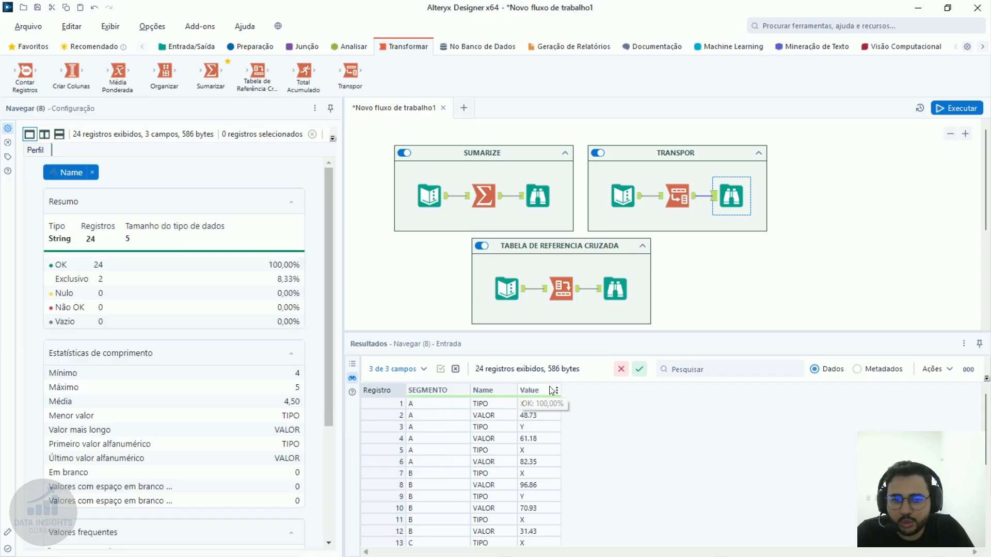
Inspect the segment A source records in the TRANSPOR container's Text Input tool against the transposed rows.
left_click(427, 404)
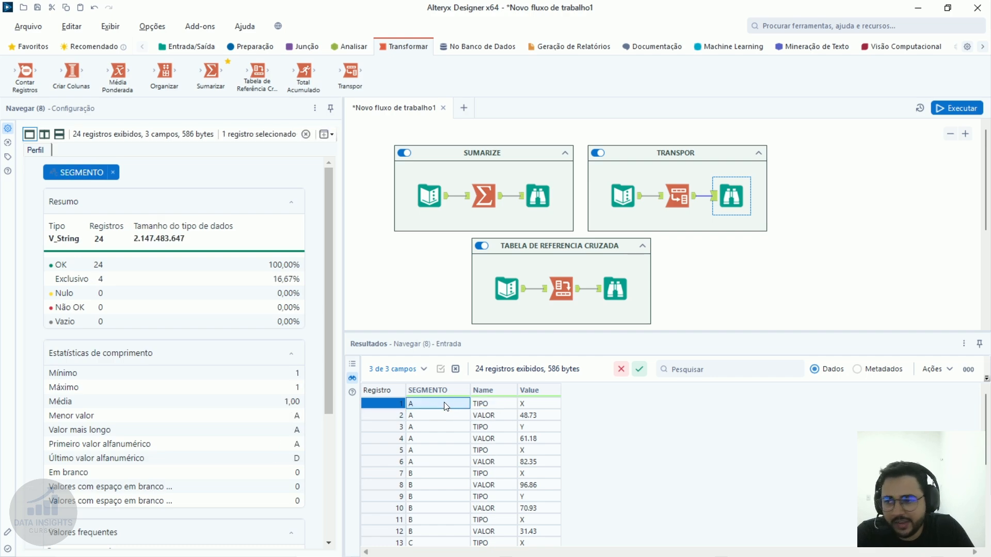
left_click(613, 214)
left_click_drag(51, 155, 58, 186)
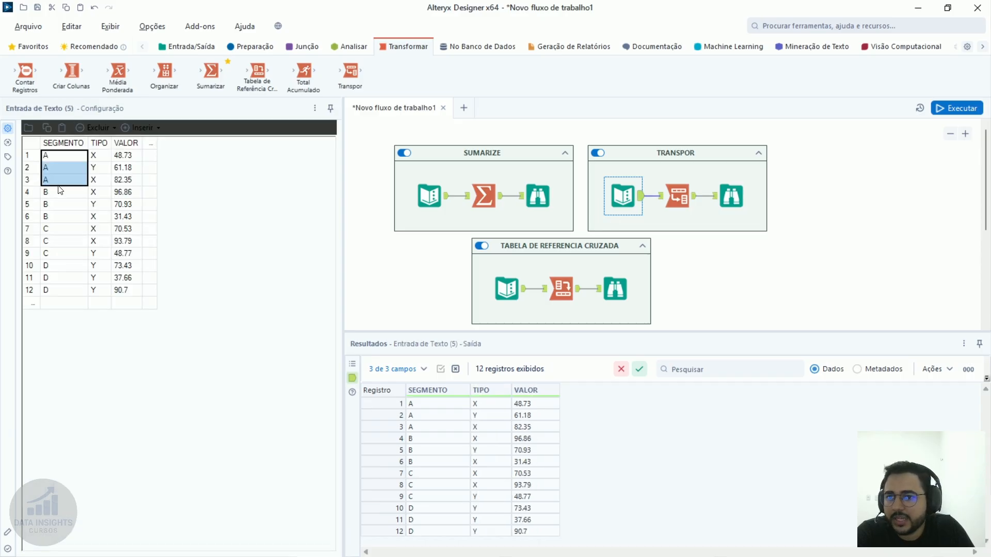
Reopen the TRANSPOR Browse output and examine the TIPO and VALOR rows generated for each segment A record.
left_click(731, 196)
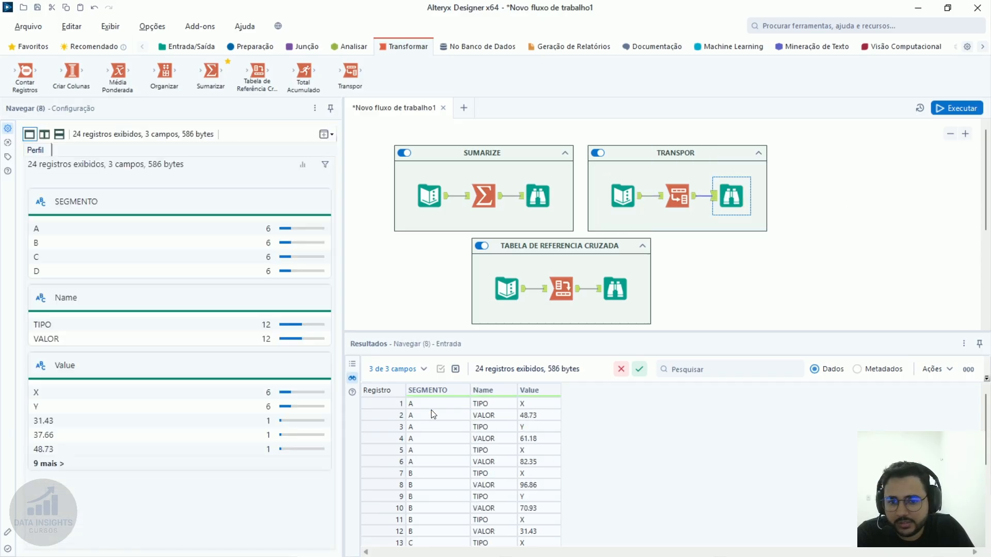
left_click_drag(415, 404, 451, 454)
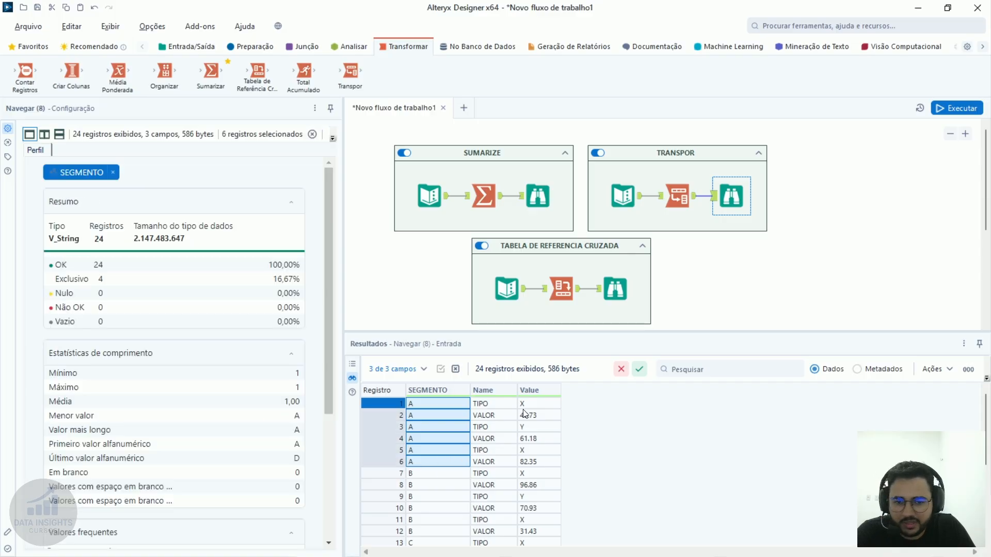
left_click_drag(499, 408, 502, 420)
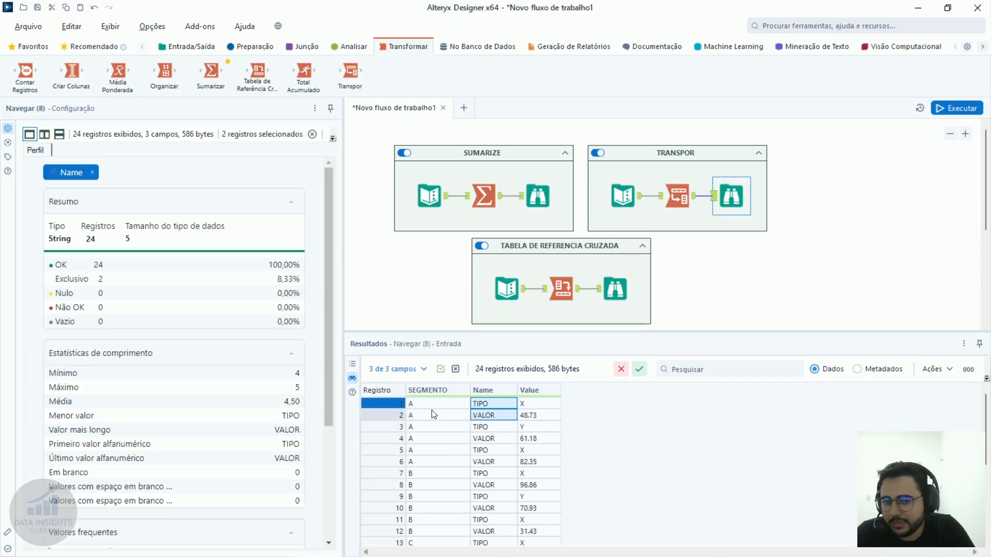
left_click_drag(436, 404, 445, 418)
left_click_drag(515, 408, 514, 418)
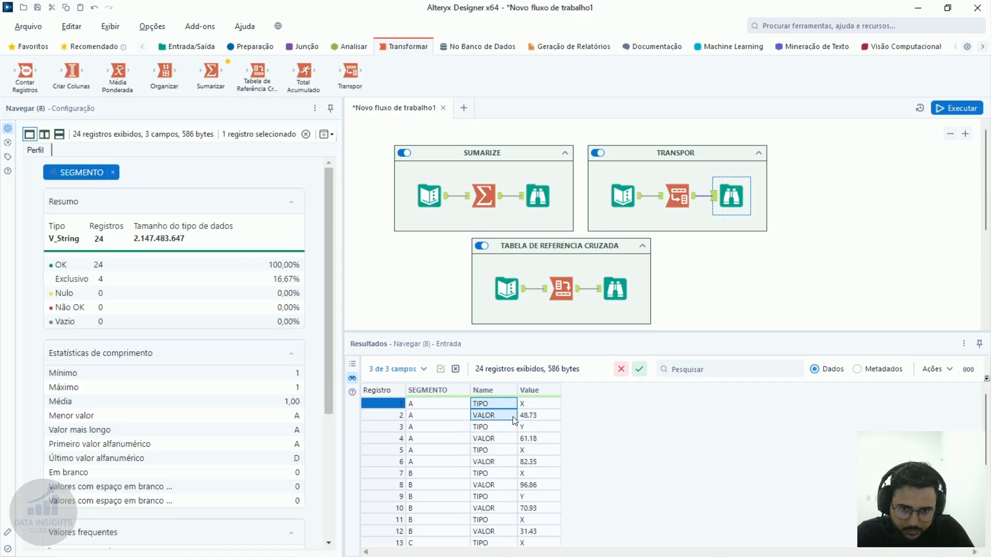
left_click_drag(421, 407, 428, 421)
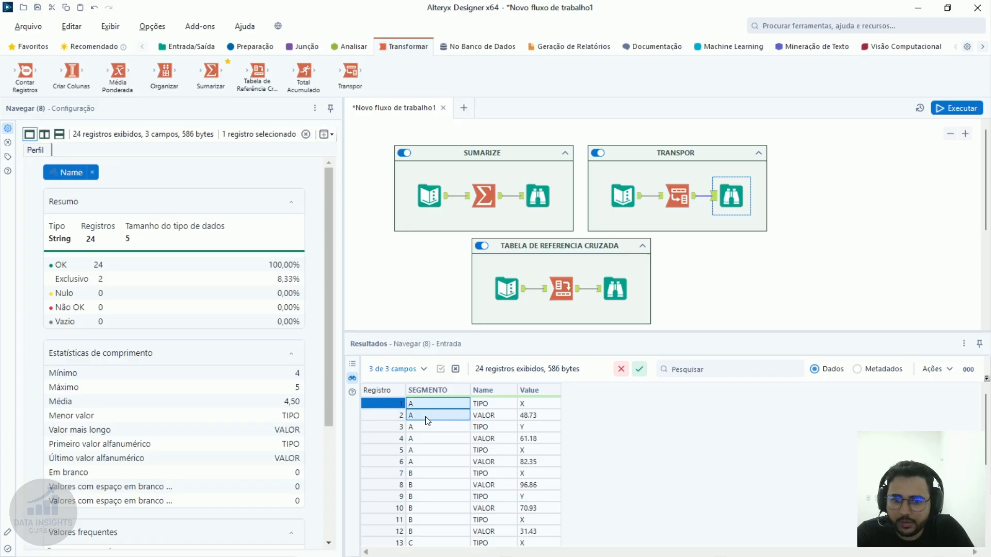
left_click(489, 405)
left_click(527, 405)
left_click(492, 419)
left_click(524, 424)
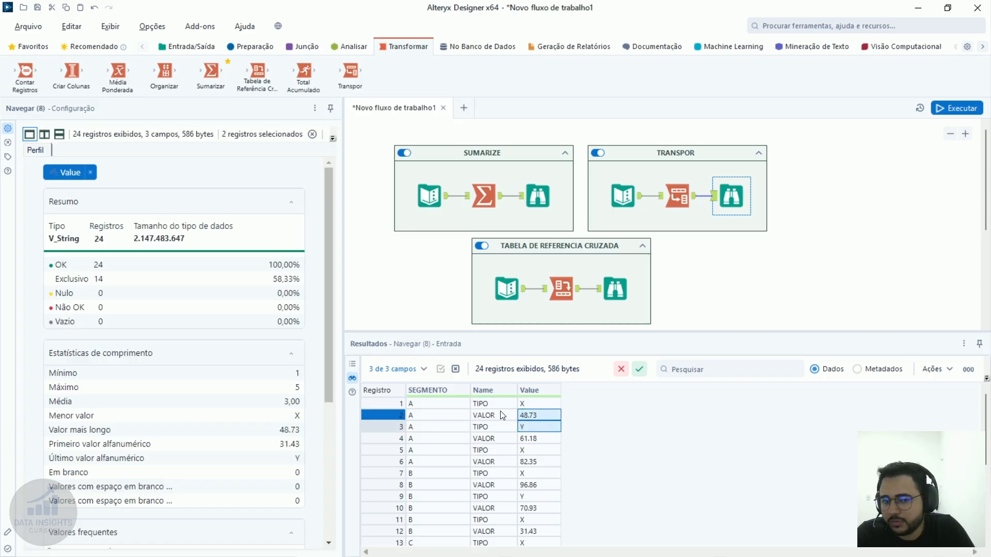
left_click(504, 415)
Exclude TIPO from the Transpose tool's data columns and rerun the workflow to show the TRANSPOR container's Browse output.
left_click(679, 201)
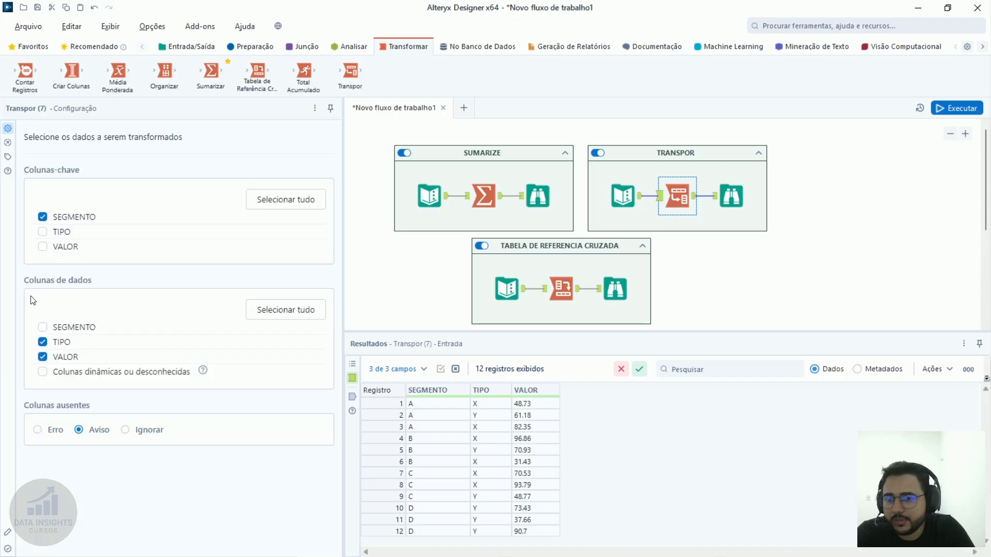
left_click(43, 343)
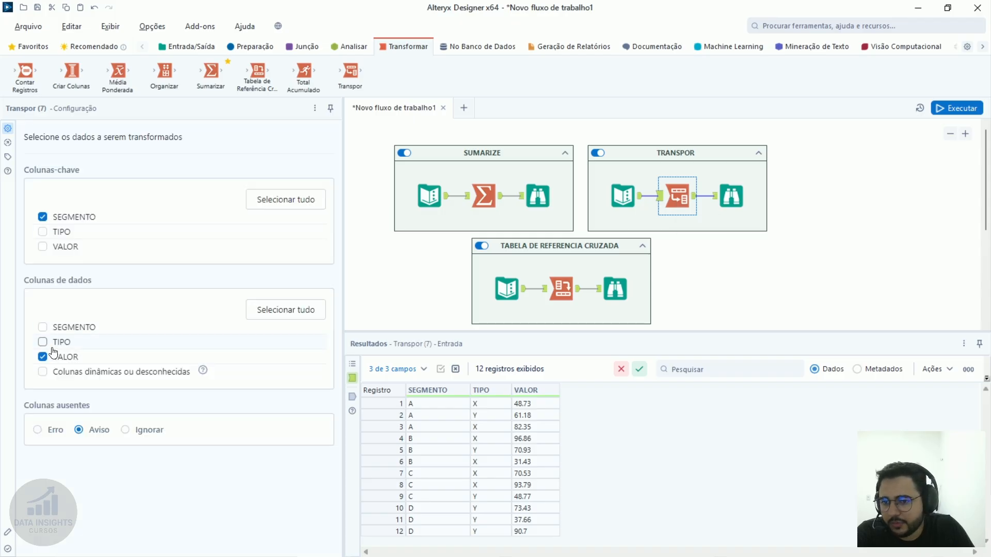
left_click(954, 105)
left_click(733, 196)
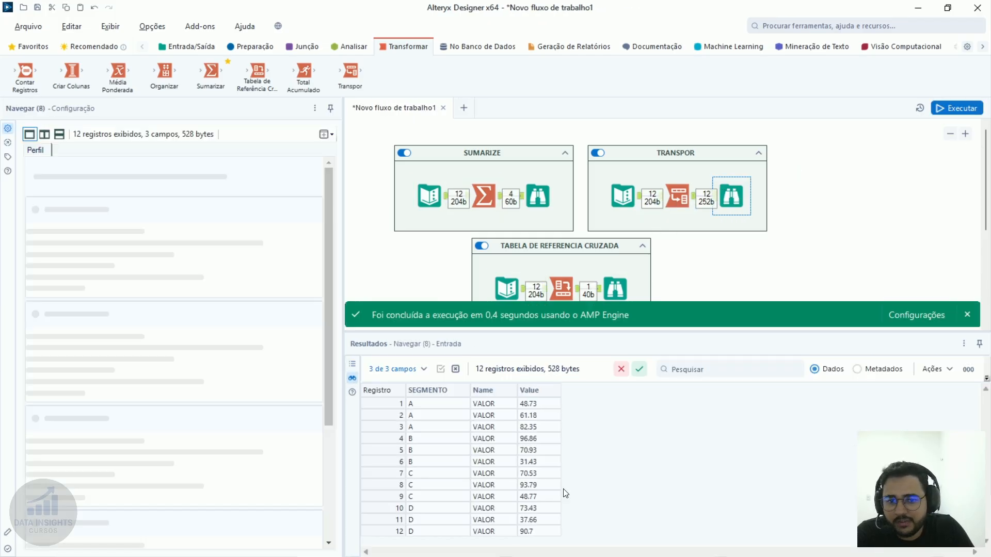
Examine the SEGMENTO and Value columns across all records of the updated Transpose output.
left_click_drag(431, 404, 440, 531)
left_click_drag(540, 405, 545, 543)
left_click(447, 403)
left_click_drag(447, 404, 540, 531)
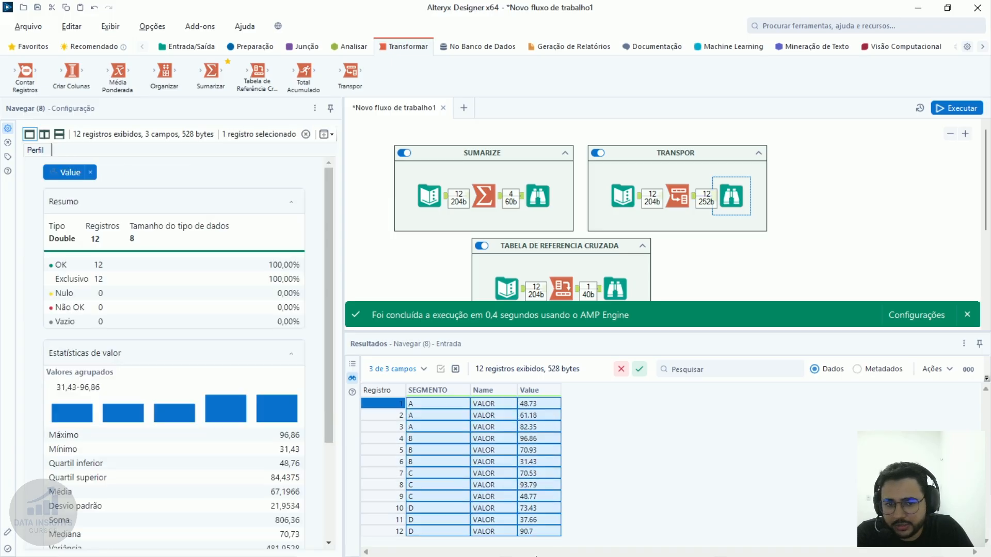
left_click(537, 415)
Examine the VALOR name and its matching Value on each row of the transposed results.
left_click_drag(493, 403, 549, 532)
left_click_drag(492, 406, 547, 417)
left_click_drag(482, 428, 539, 439)
left_click_drag(496, 462, 547, 462)
left_click_drag(482, 486, 549, 486)
left_click_drag(488, 404, 543, 531)
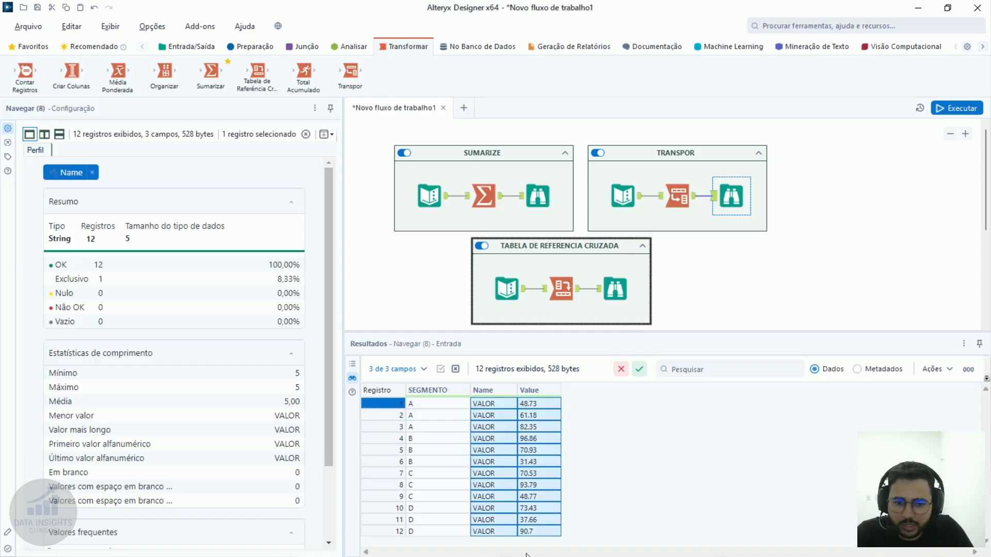
left_click(500, 512)
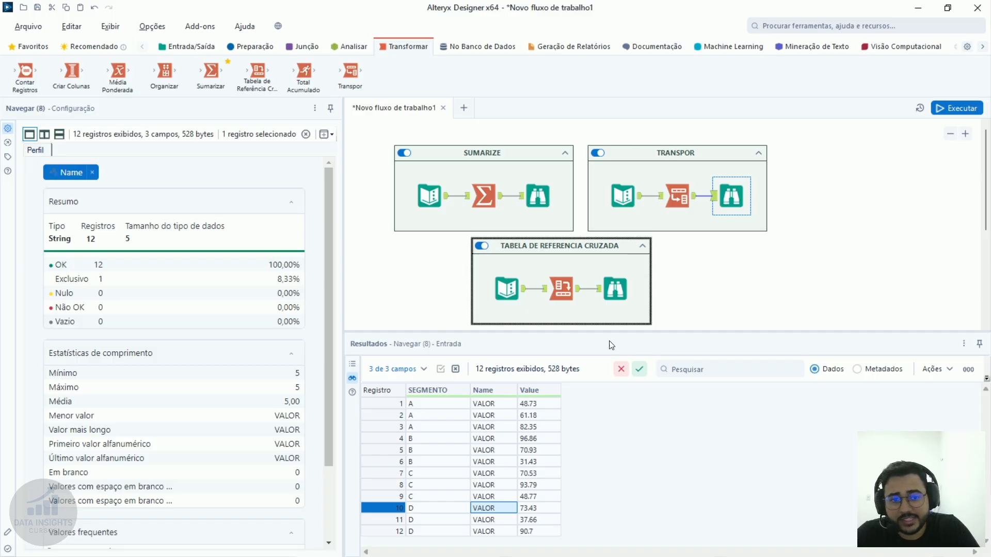
left_click_drag(431, 404, 548, 536)
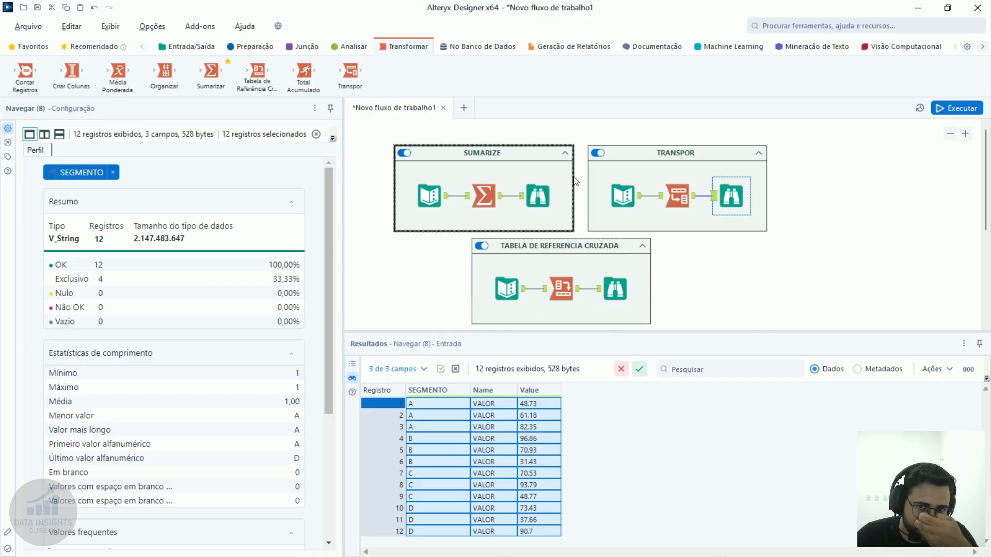
Inspect the SEGMENTO, TIPO and VALOR source records of the Text Input tool in the TABELA DE REFERENCIA CRUZADA container.
left_click(507, 292)
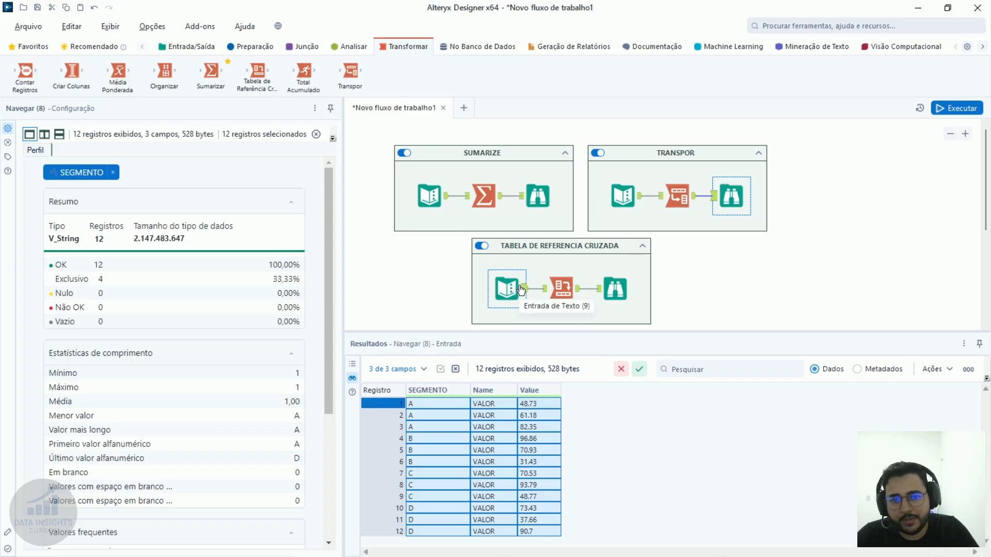
left_click_drag(76, 152, 129, 293)
left_click_drag(66, 163, 134, 306)
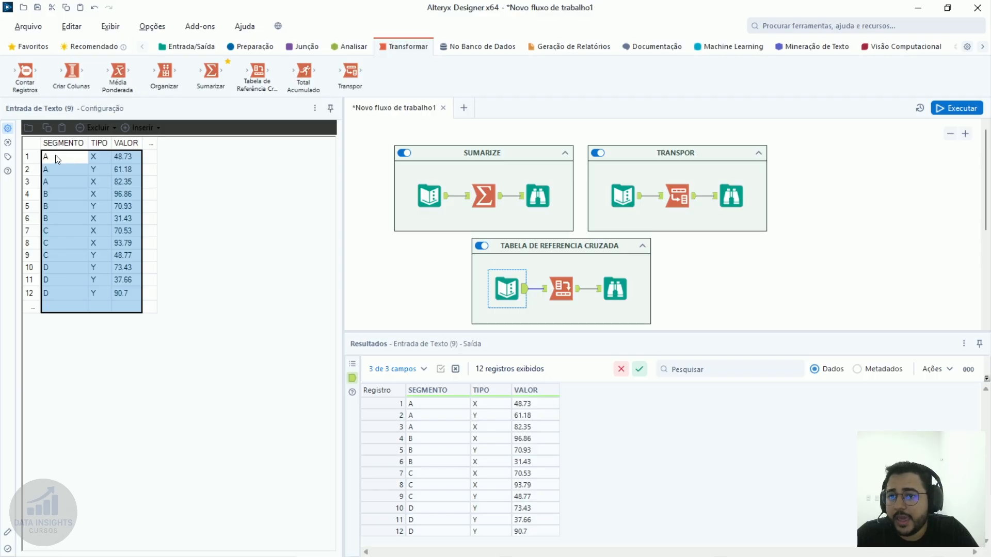
Examine the SEGMENTO and VALOR columns across all source records of the Text Input tool.
left_click_drag(55, 155, 58, 244)
mouse_move(59, 293)
left_mouse_down()
mouse_move(71, 154)
mouse_move(63, 295)
left_mouse_up()
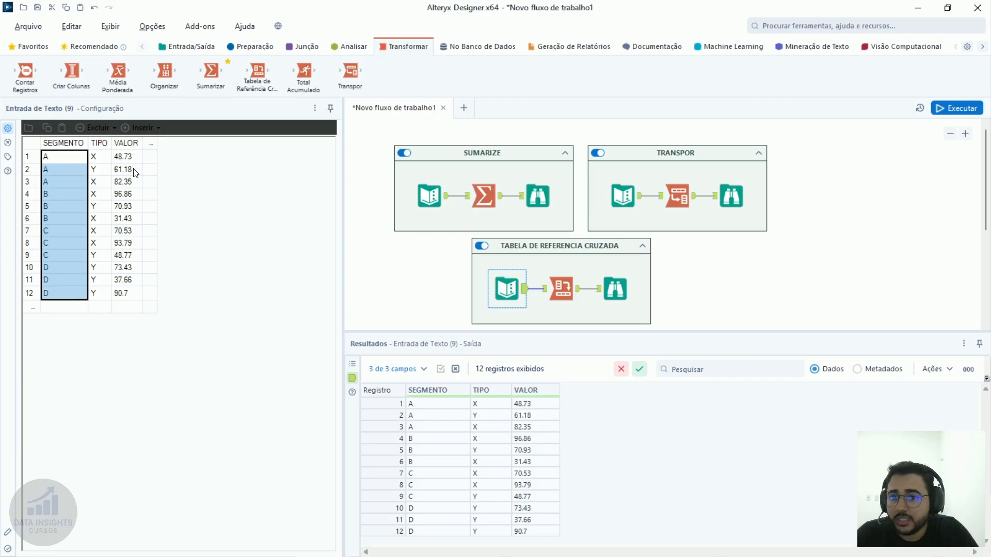
left_click_drag(129, 156, 127, 296)
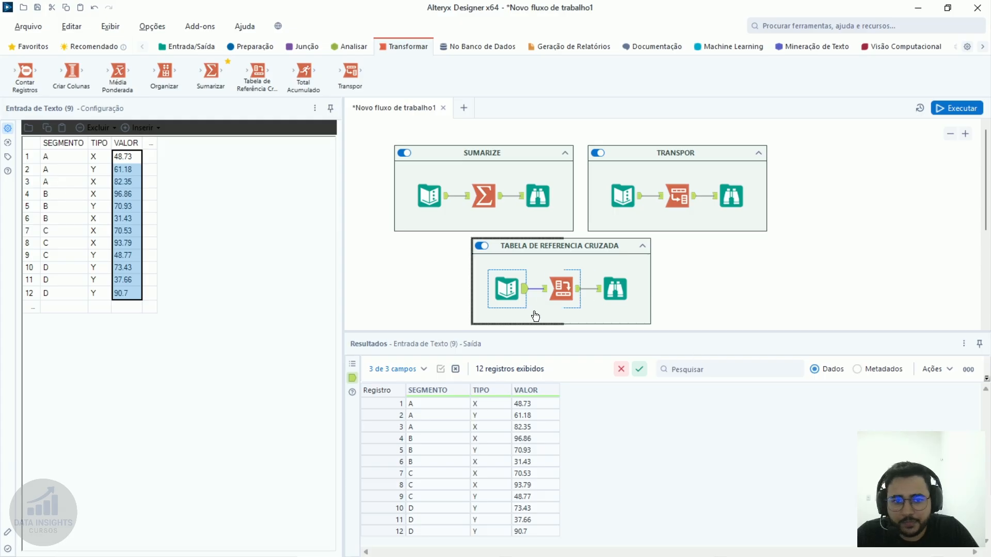
Review the Cross Tab tool's configuration in the TABELA DE REFERENCIA CRUZADA container, including every available method for aggregating values.
left_click(547, 297)
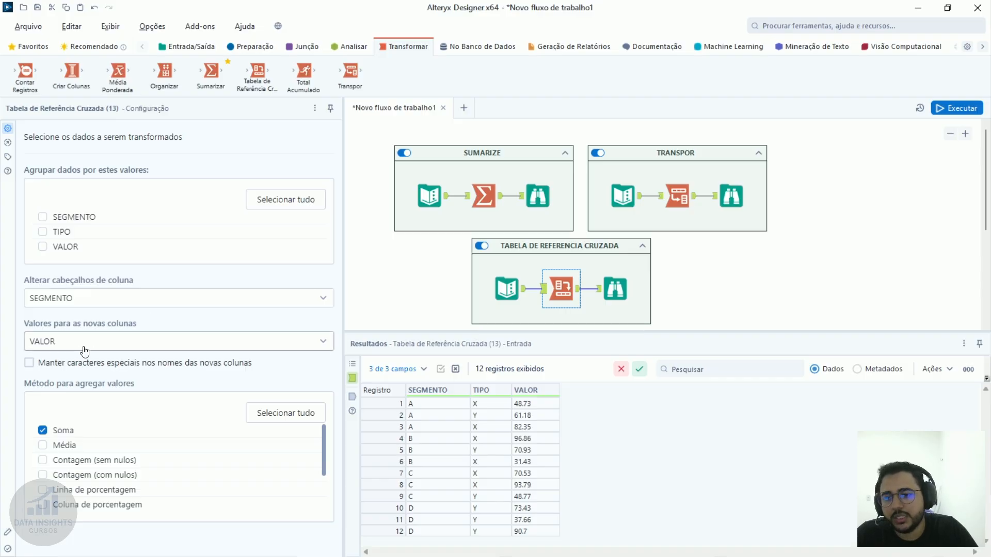
scroll(133, 475, "down", 3)
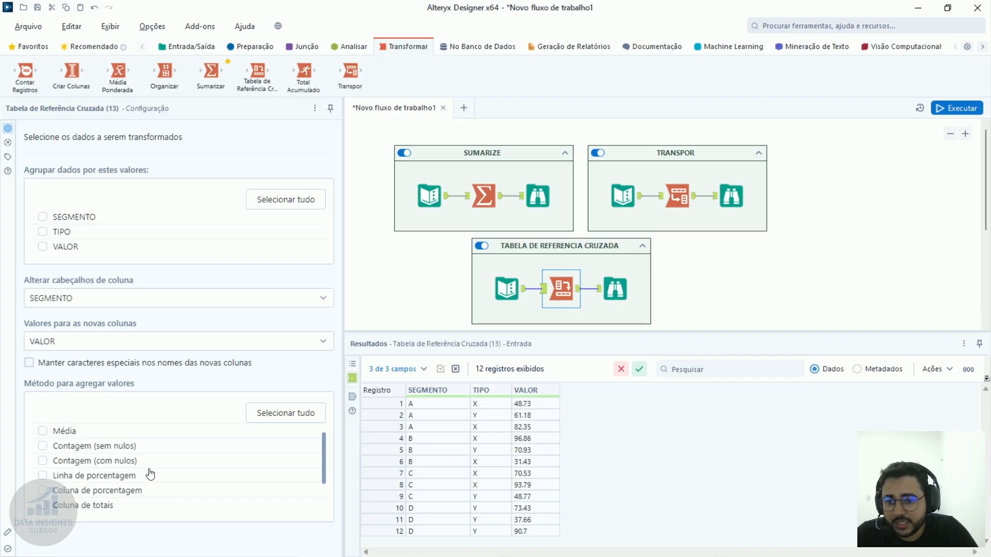
scroll(115, 451, "up", 3)
scroll(106, 445, "down", 3)
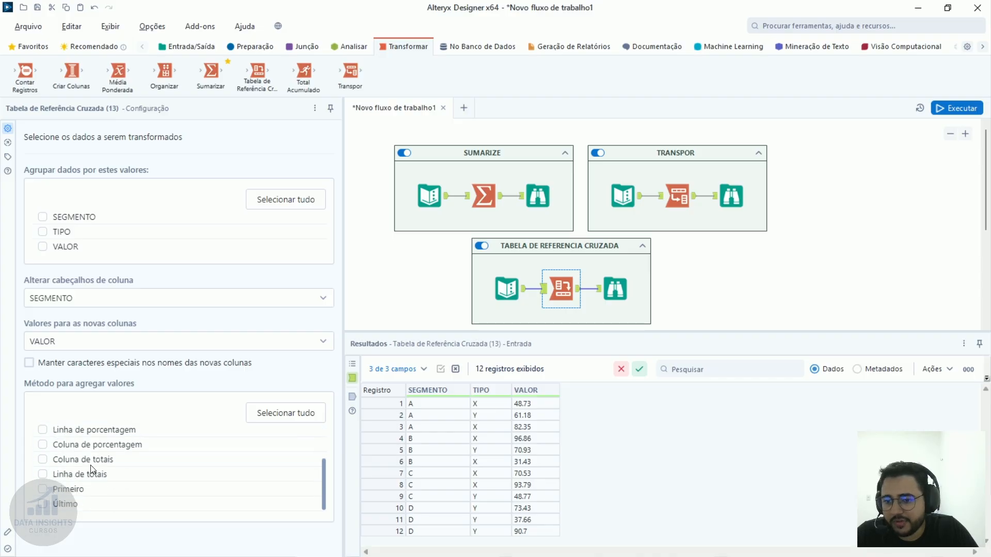
scroll(122, 444, "up", 3)
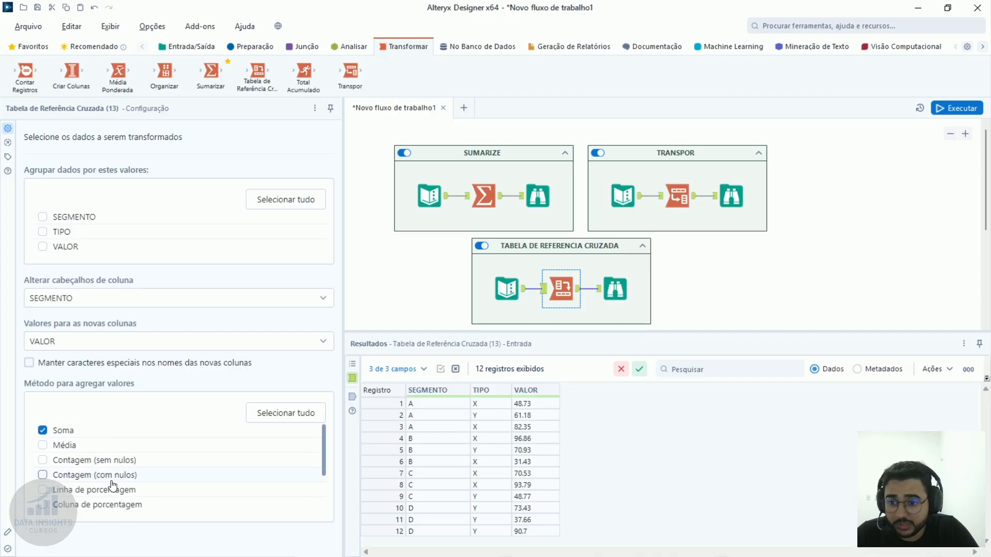
scroll(136, 465, "down", 2)
scroll(129, 496, "up", 2)
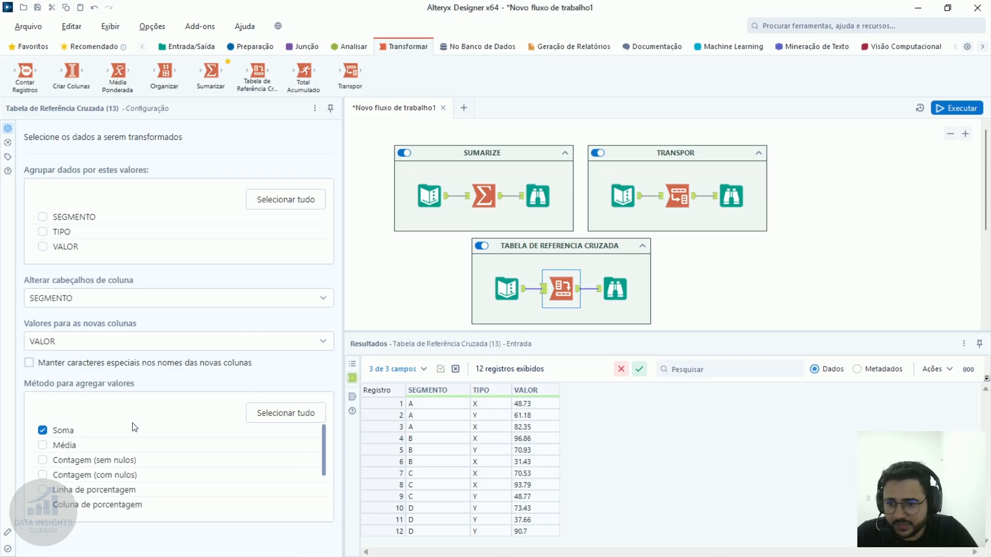
scroll(127, 474, "down", 3)
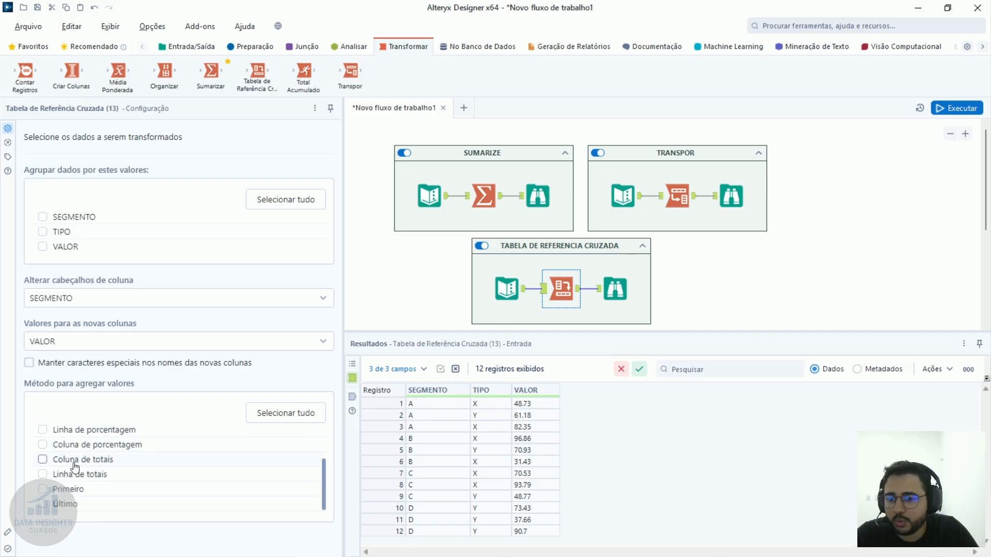
scroll(87, 479, "up", 2)
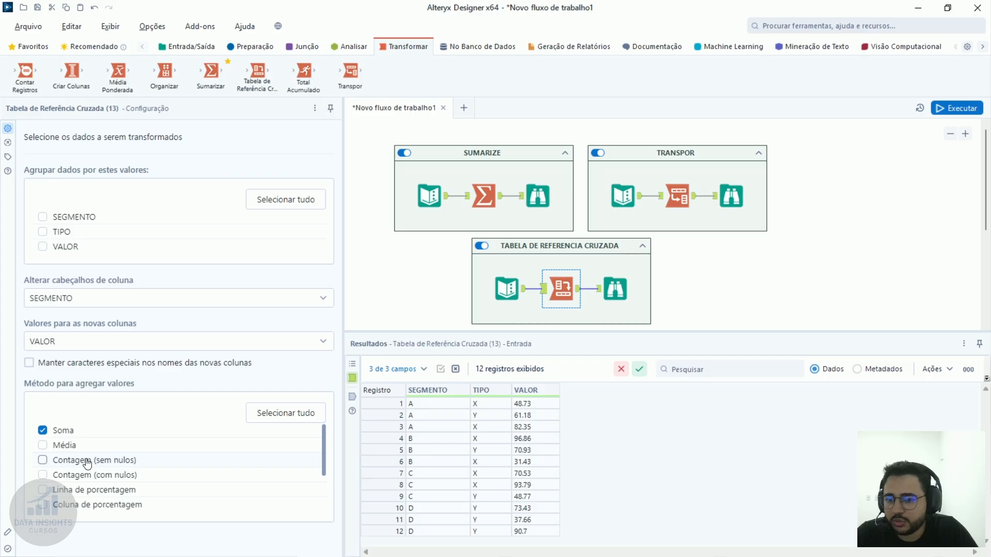
Try TIPO as the values for new columns with the Concatenar method, and switch the values back to VALOR.
left_click(107, 344)
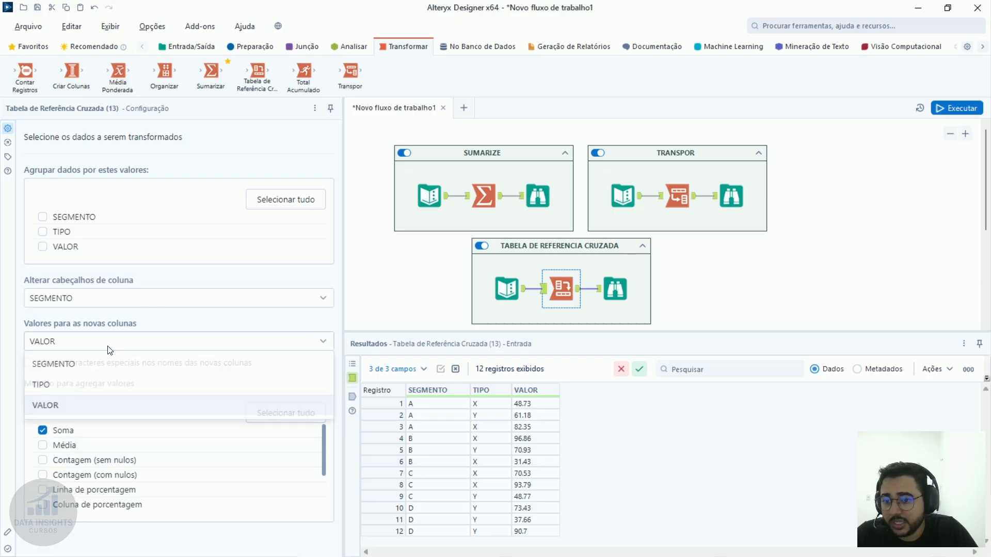
left_click(78, 383)
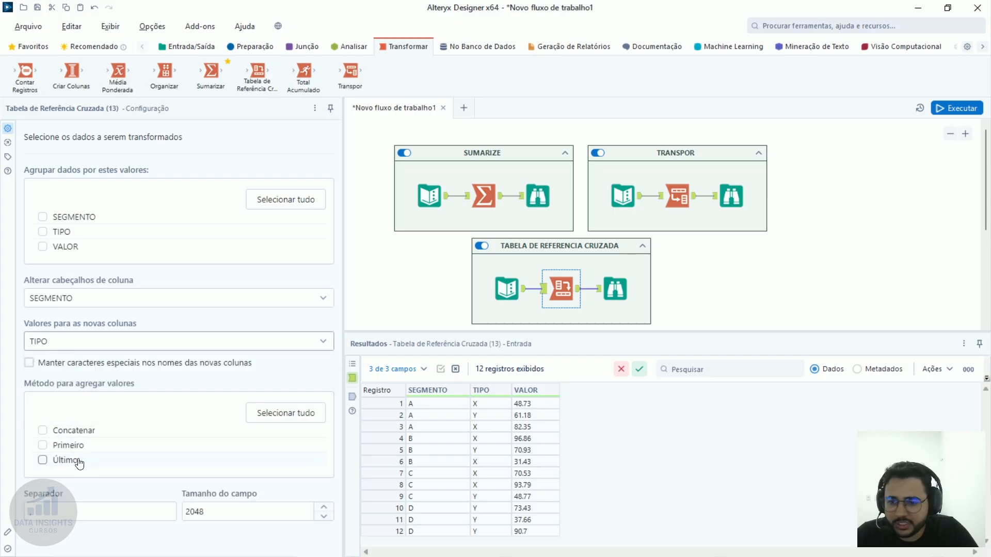
left_click(83, 511)
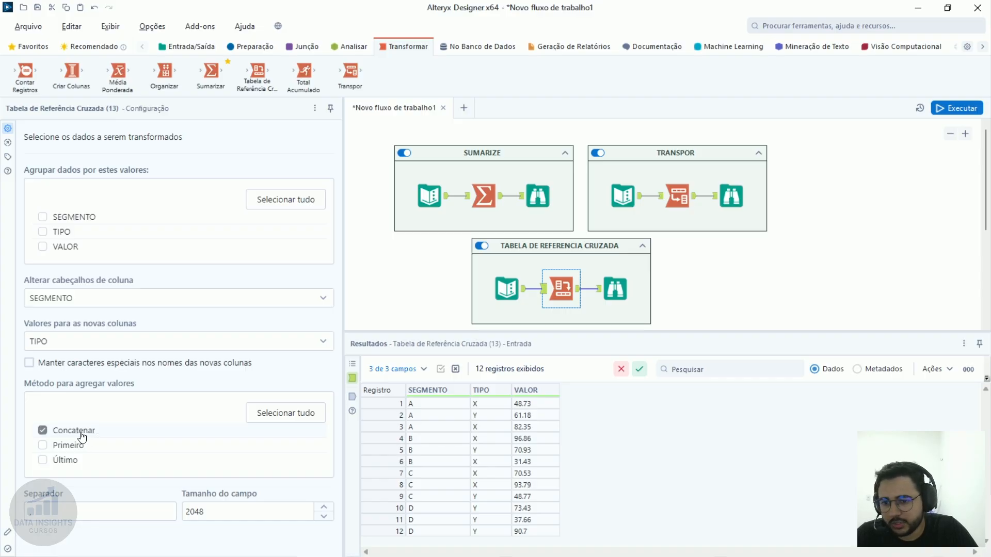
left_click(42, 431)
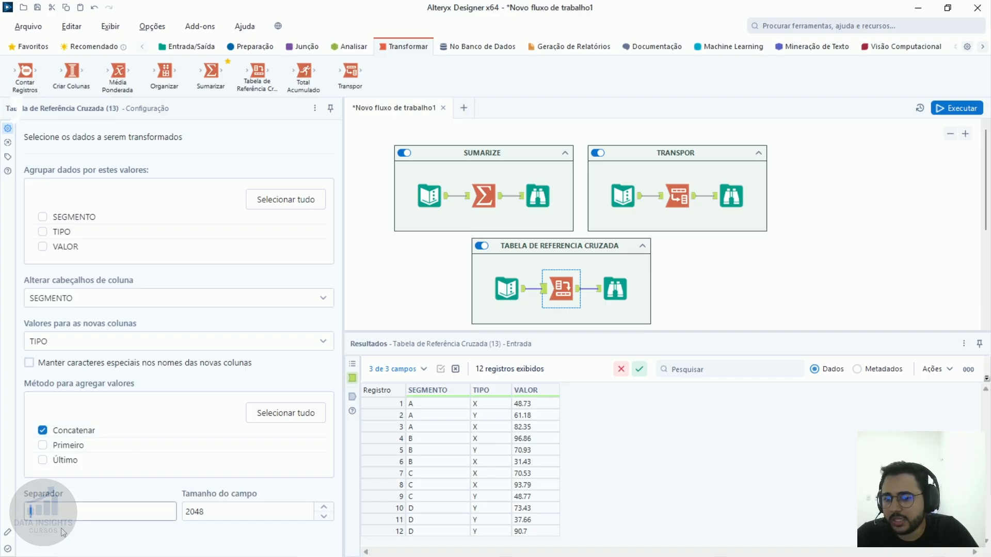
left_click(96, 338)
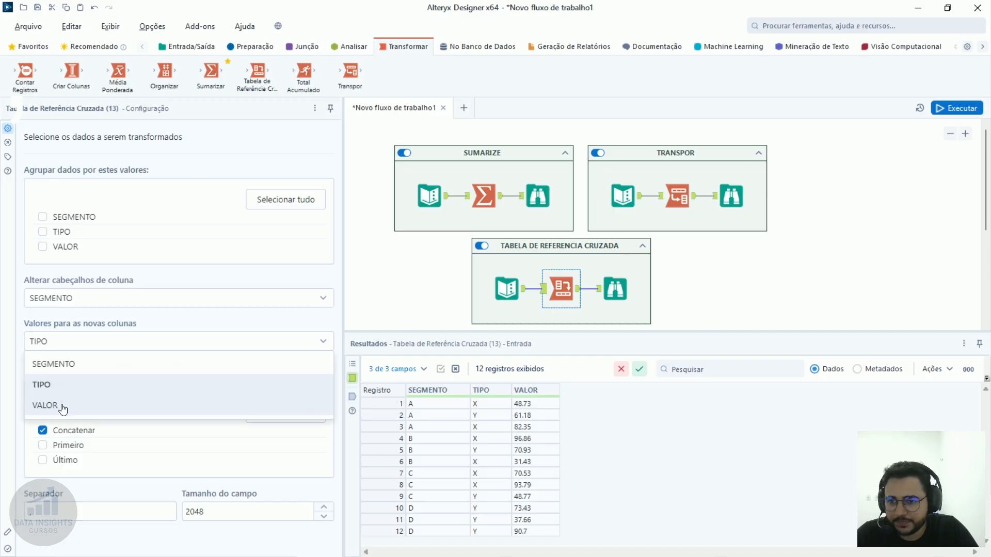
left_click(64, 408)
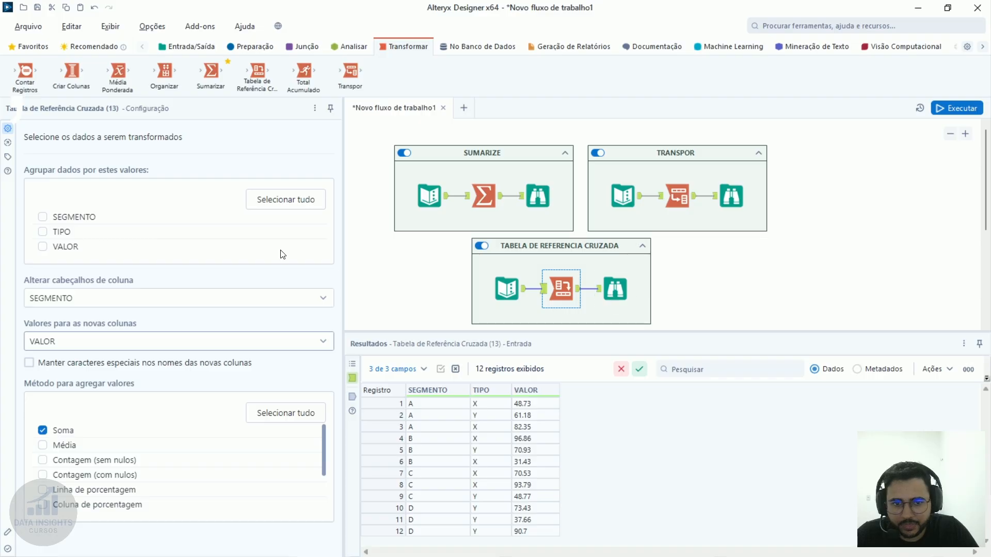
Examine the Cross Tab's Browse output, checking each segment column A, B, C and D and its summed value.
left_click(629, 300)
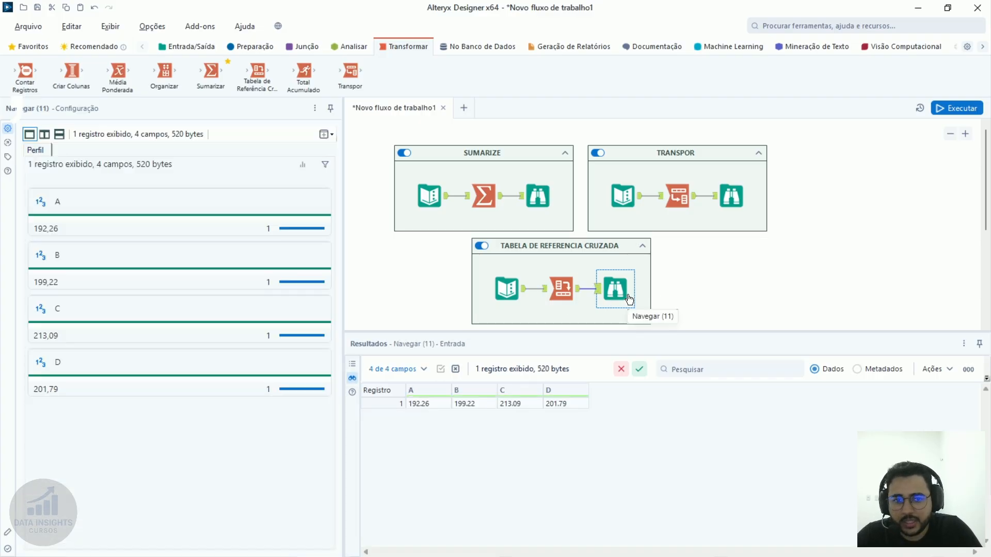
left_click(547, 292)
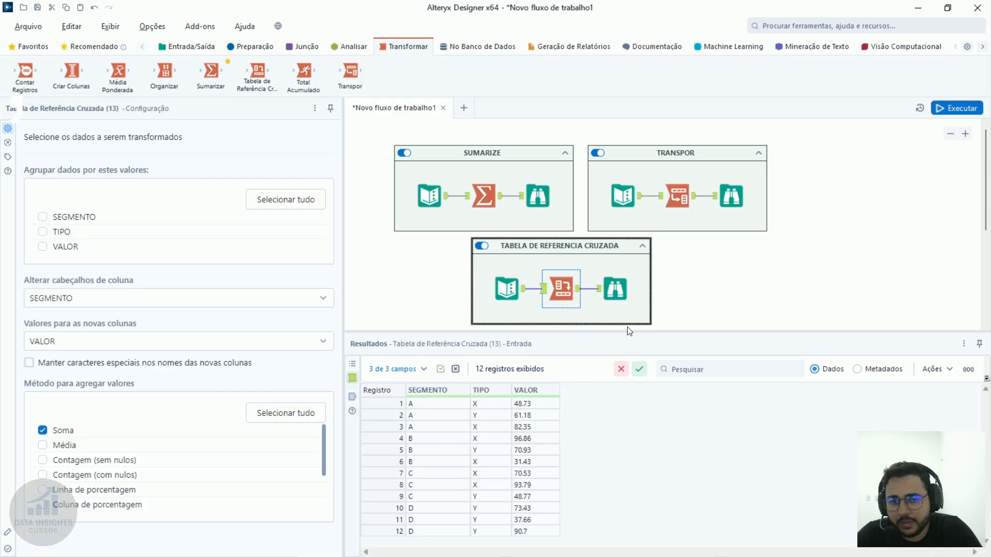
left_click(614, 289)
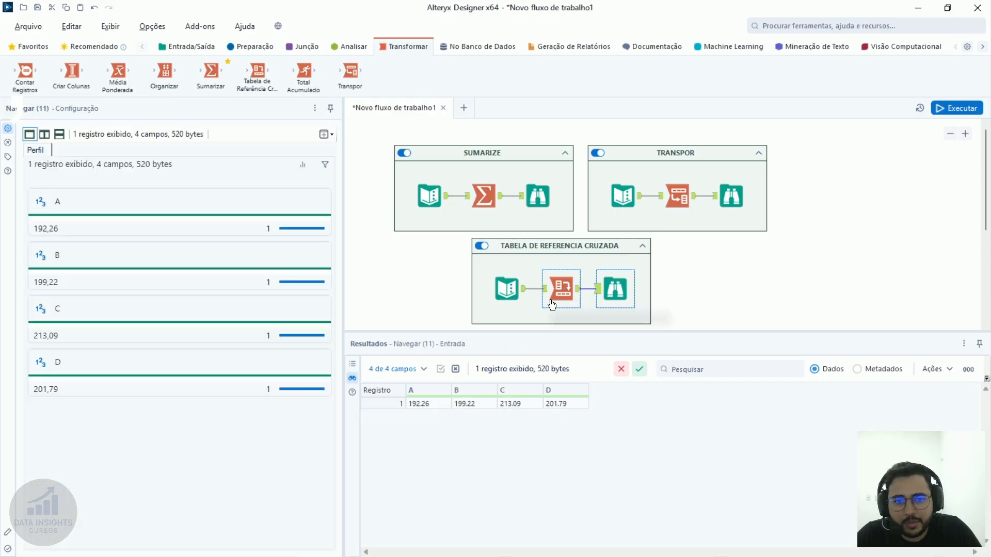
left_click(424, 394)
left_click(467, 392)
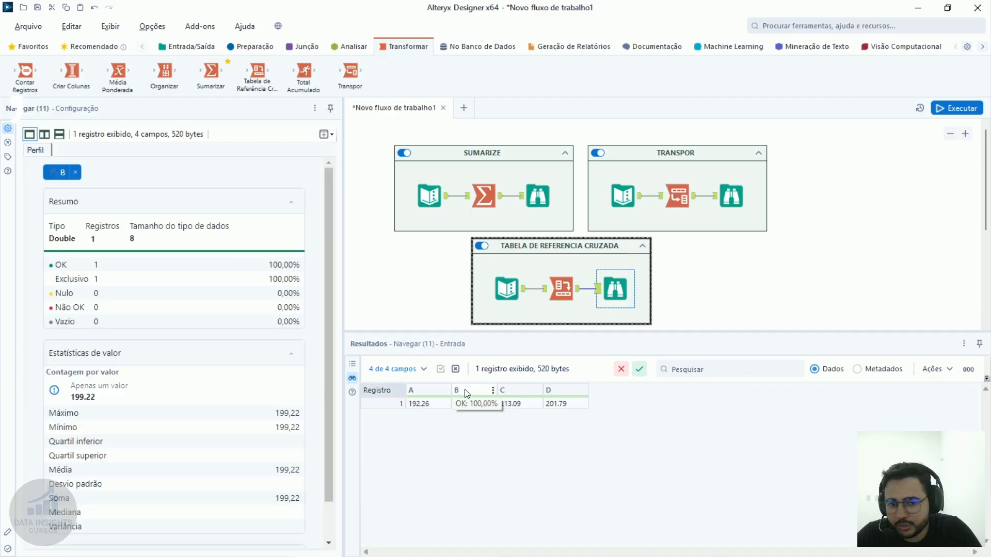
left_click(517, 394)
left_click(574, 391)
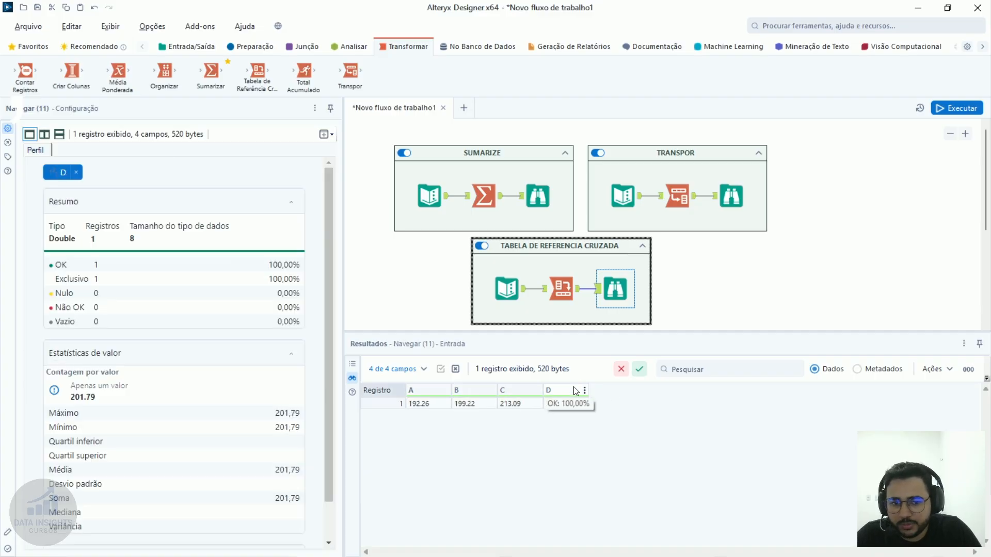
left_click(469, 406)
left_click(517, 406)
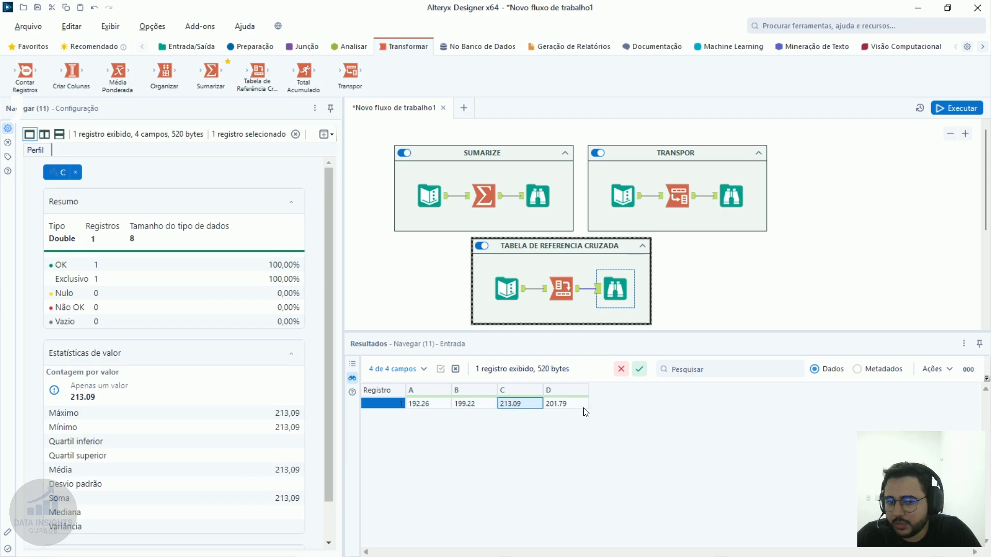
left_click(567, 404)
left_click_drag(422, 405, 564, 404)
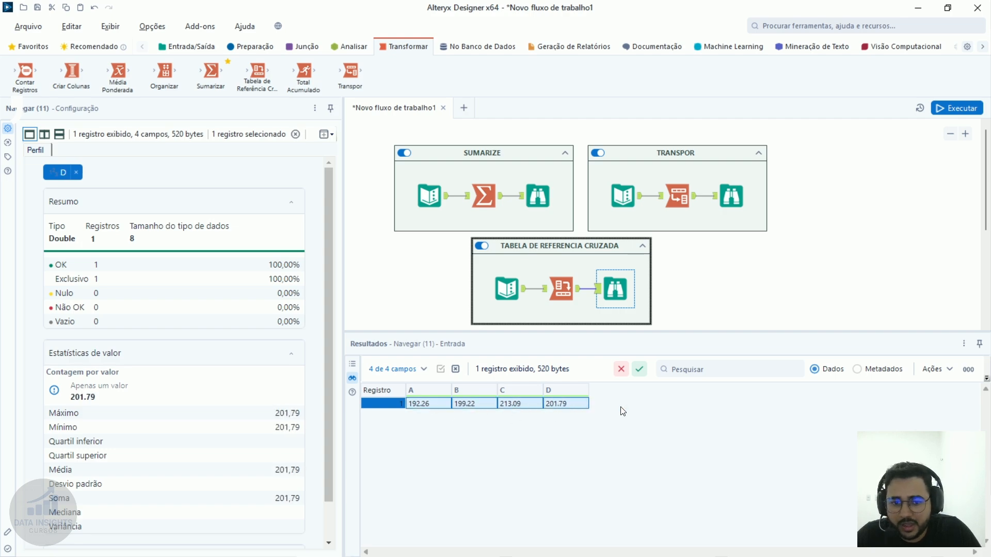
Set the Cross Tab's values for new columns to TIPO, aggregate them with Concatenar, and run the workflow.
left_click(578, 294)
left_click(61, 342)
left_click(63, 383)
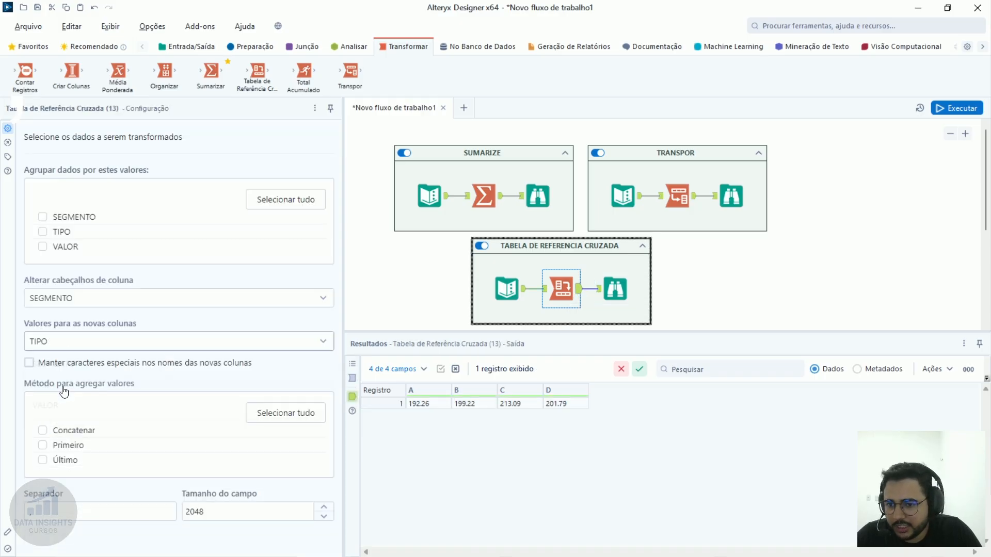
left_click(43, 431)
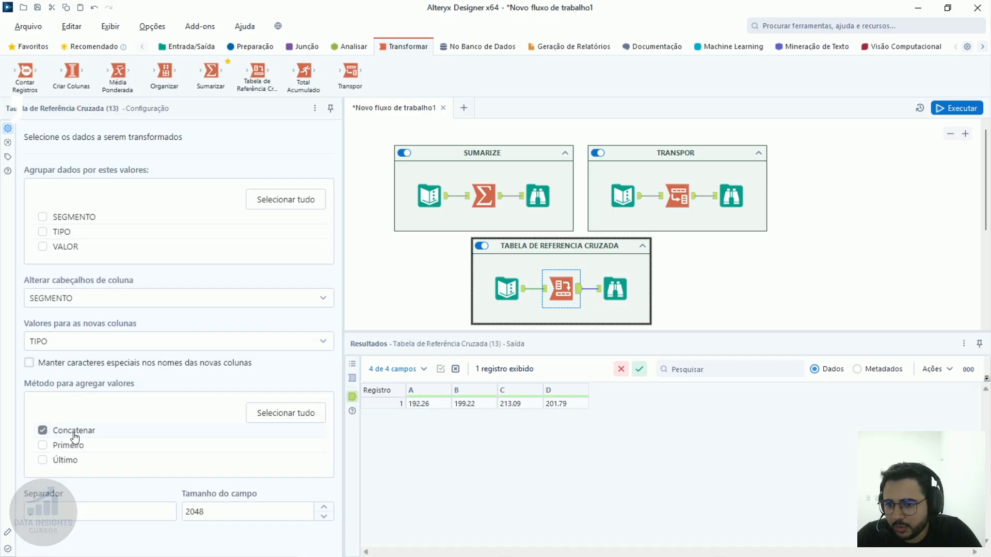
left_click(968, 109)
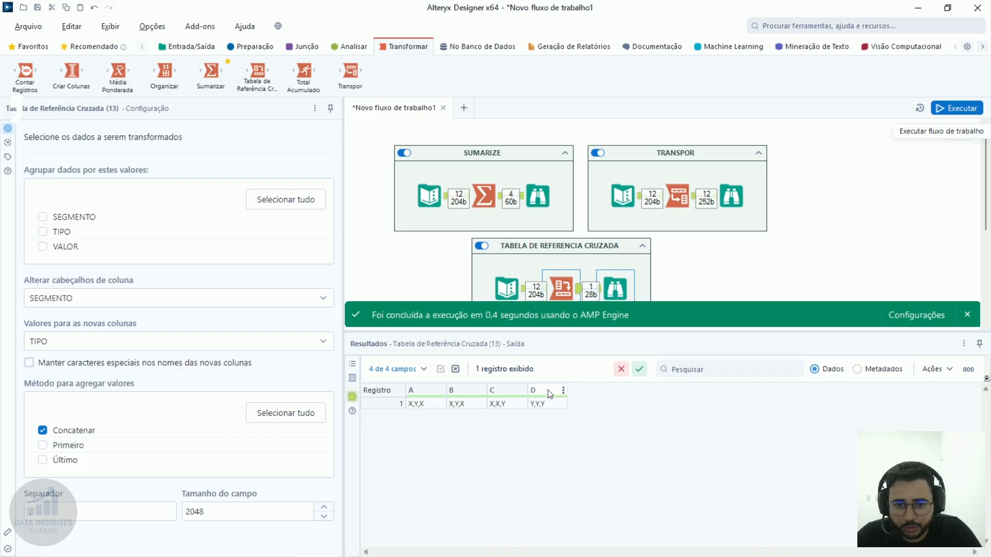
Examine the concatenated TIPO values under columns A, B, C and D of the Cross Tab output.
left_click(421, 405)
left_click(476, 406)
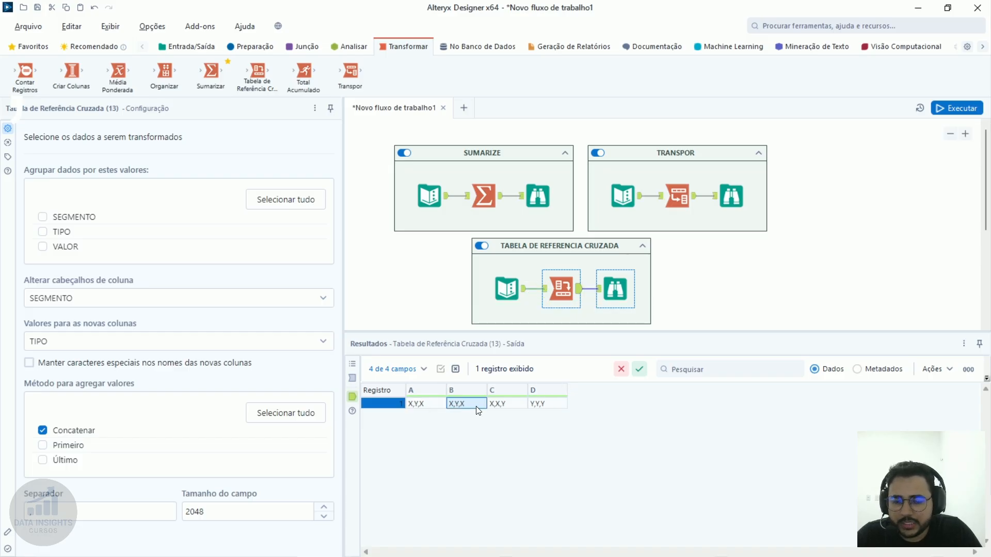
left_click(529, 405)
left_click(509, 406)
left_click(542, 406)
left_click_drag(415, 406, 539, 406)
left_click(537, 406)
left_click(422, 406)
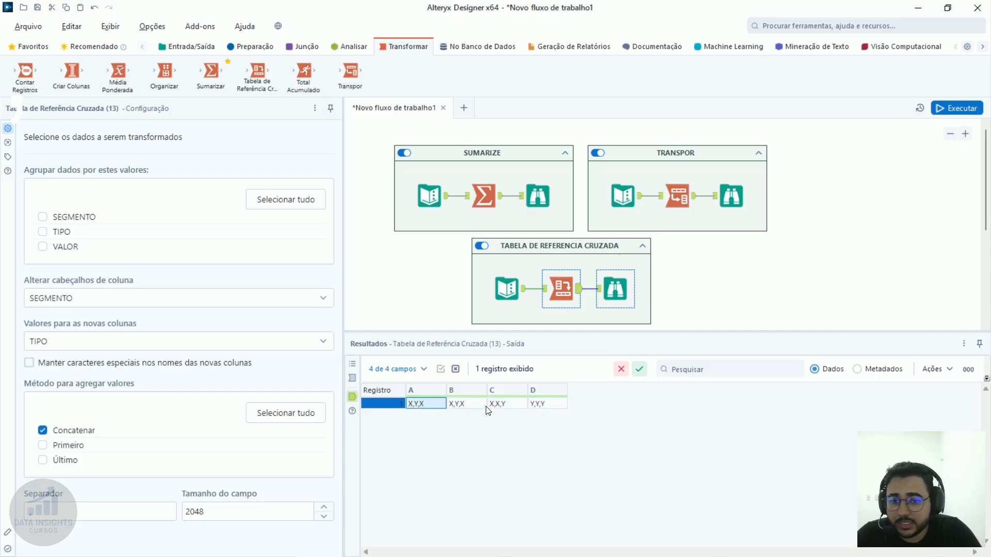
left_click(480, 406)
left_click(510, 407)
left_click(538, 406)
left_click(422, 404)
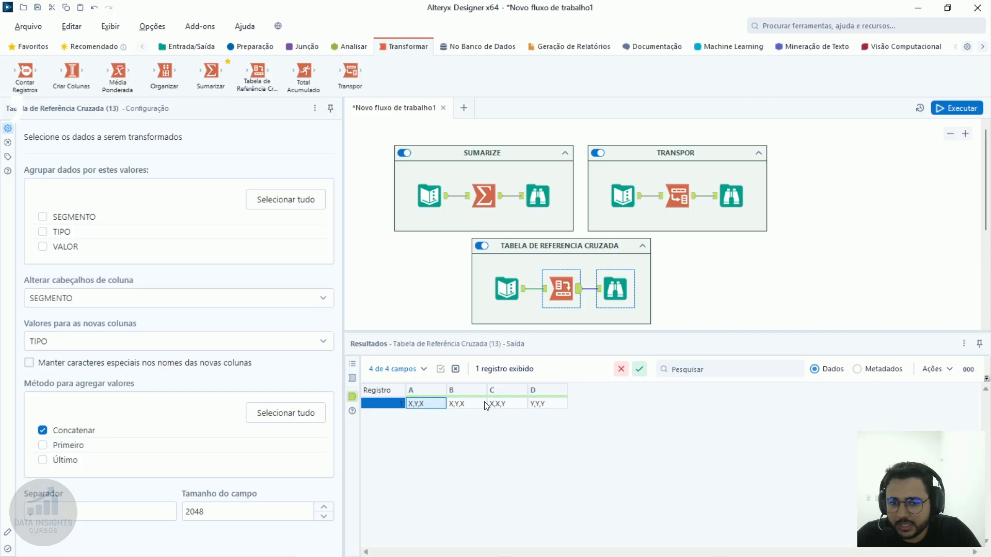
left_click(538, 402)
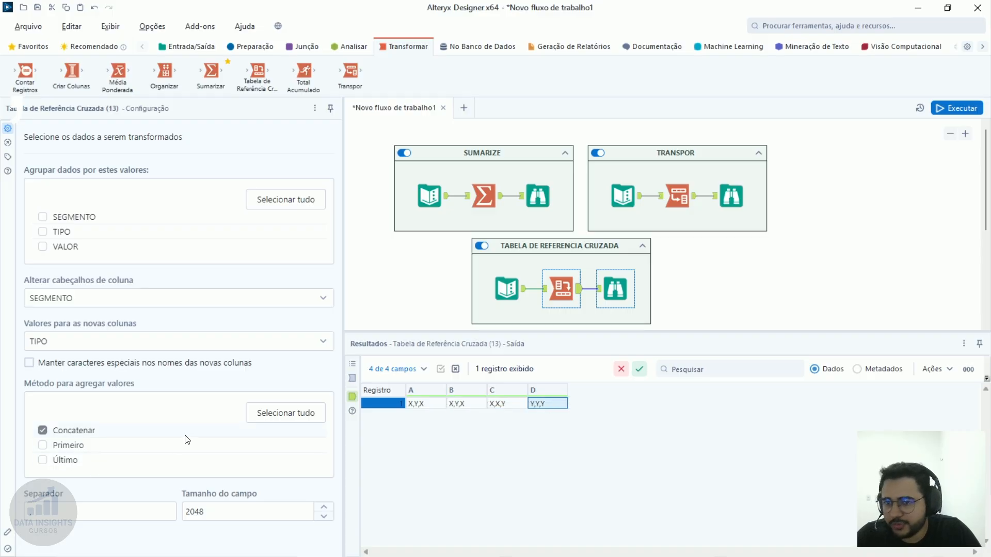
Configure the Cross Tab with TIPO as column headers, VALOR as values and SEGMENTO as the grouping field, and run the workflow.
left_click(86, 340)
left_click(89, 336)
left_click(88, 298)
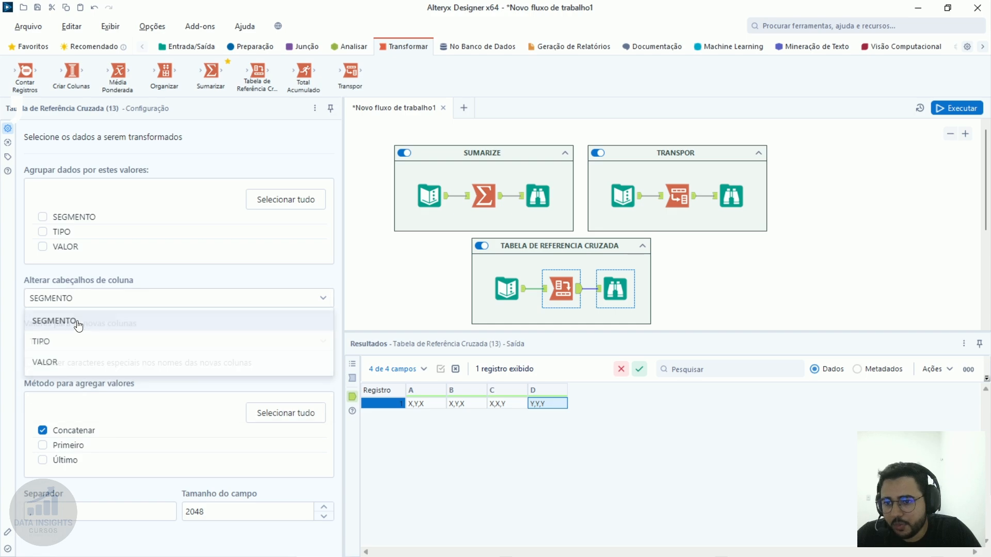
left_click(71, 341)
left_click(63, 406)
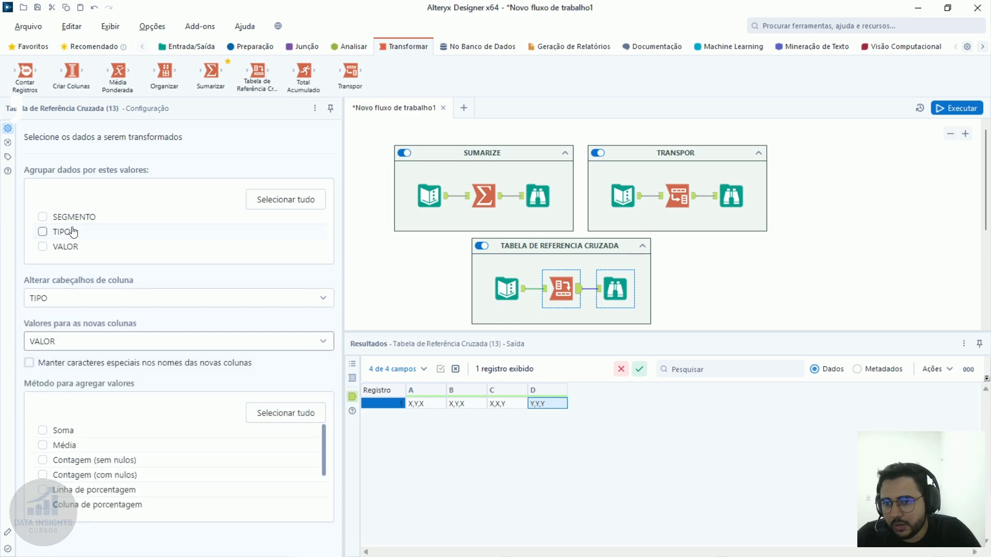
left_click(74, 221)
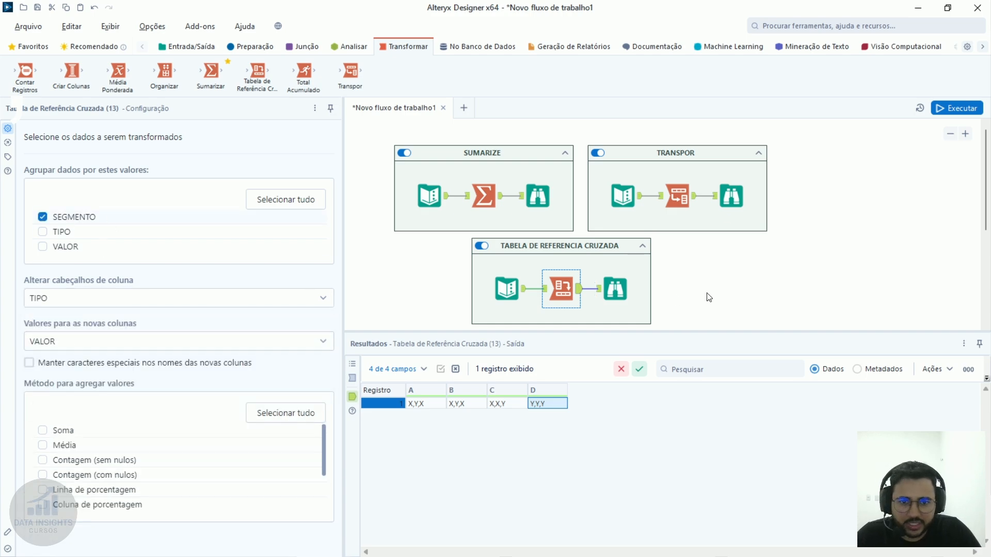
left_click(957, 107)
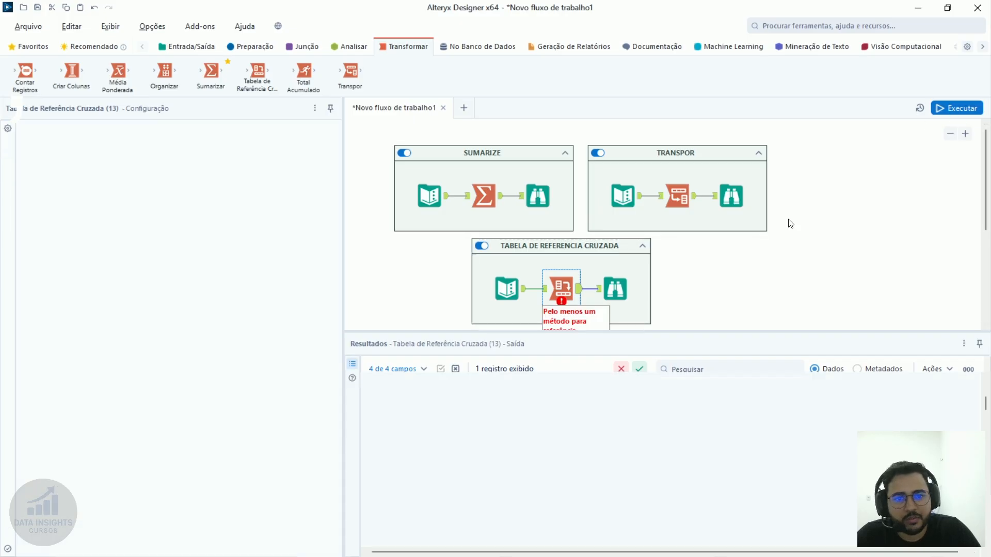
Set the Cross Tab's aggregation method for VALOR to Soma and run the workflow.
left_click(561, 302)
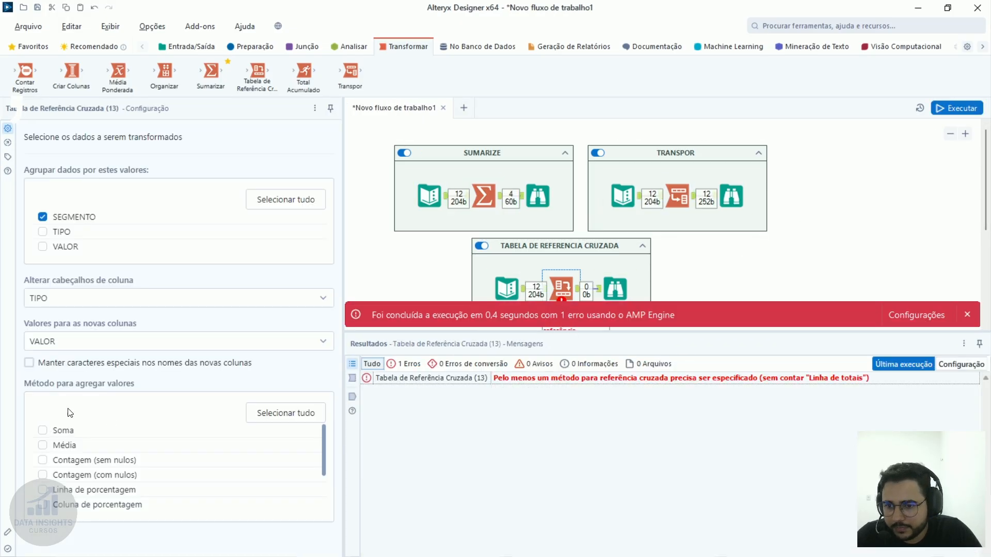
left_click(44, 433)
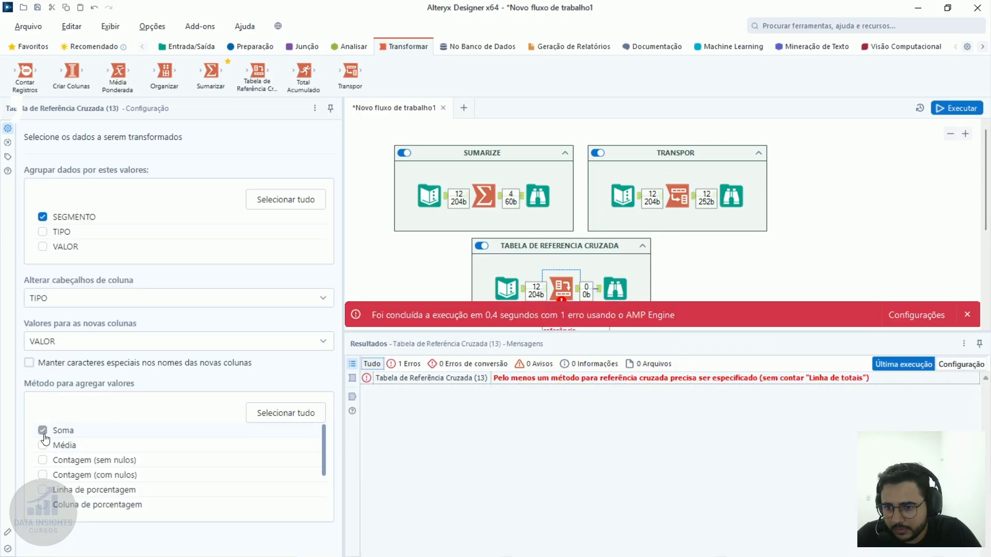
left_click(958, 108)
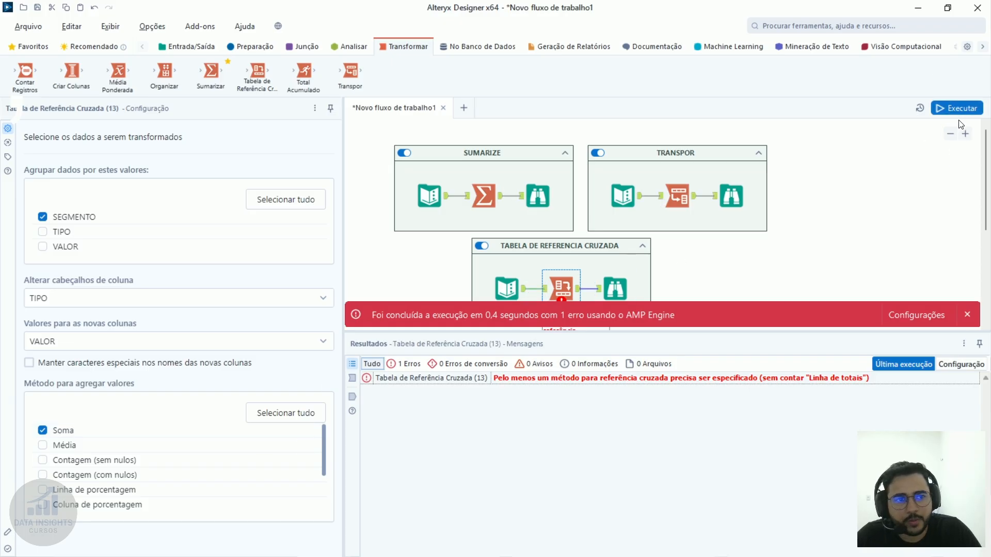
Open the Cross Tab's Browse output and compare the profiles of the X and Y columns created from TIPO.
left_click(615, 289)
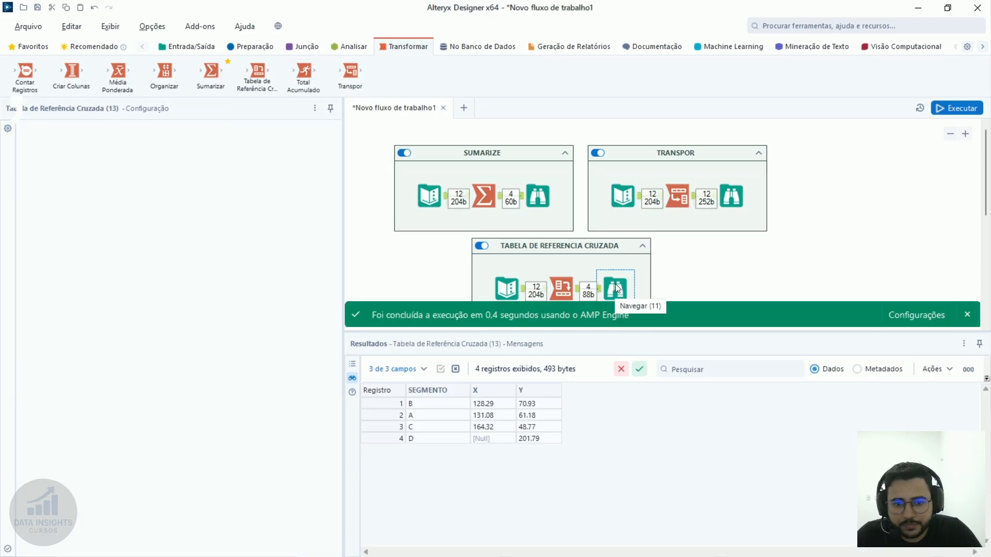
left_click_drag(442, 405, 437, 445)
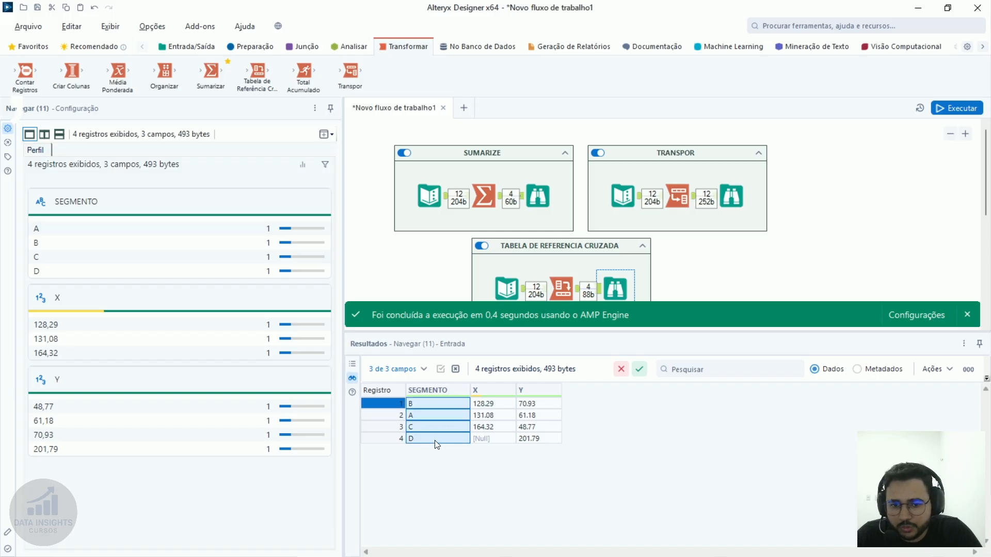
left_click(483, 390)
left_click(538, 393)
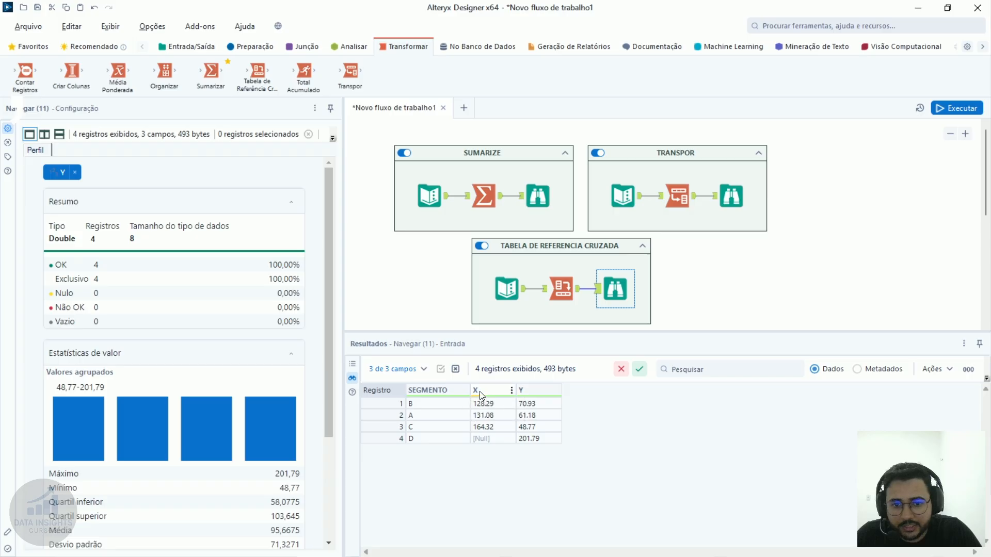
left_click(485, 392)
left_click(529, 392)
left_click(486, 392)
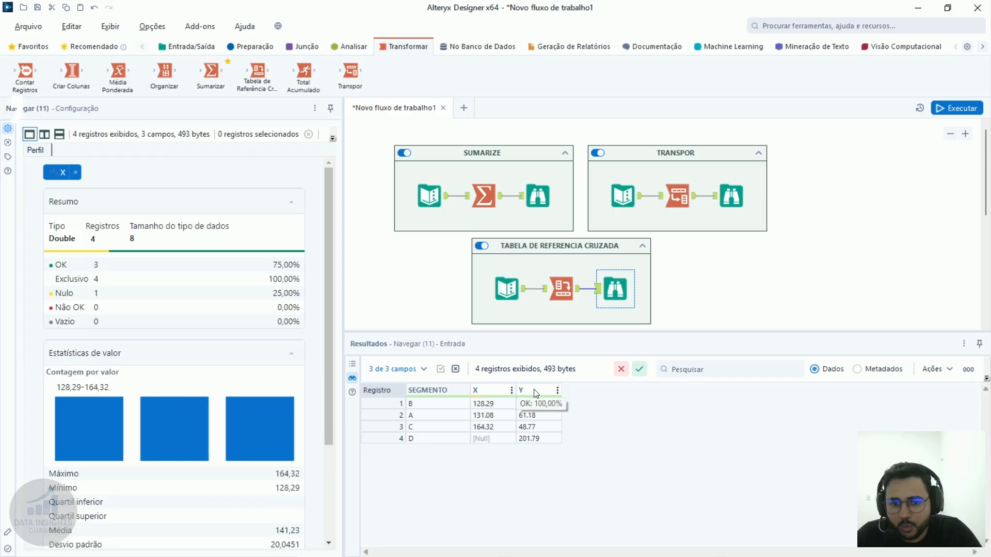
left_click(535, 392)
left_click(473, 390)
left_click(542, 393)
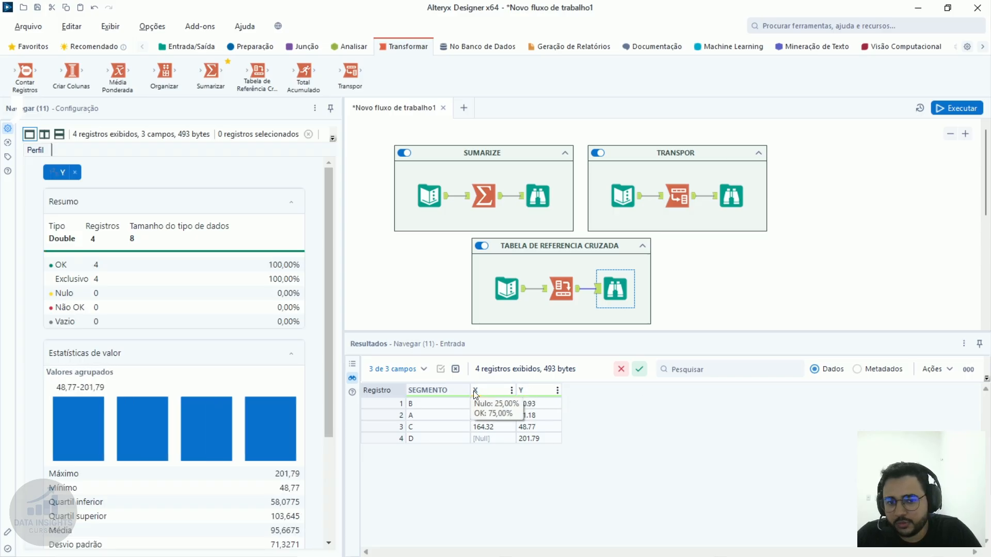
left_click(488, 392)
left_click(524, 391)
left_click(498, 394)
left_click(528, 394)
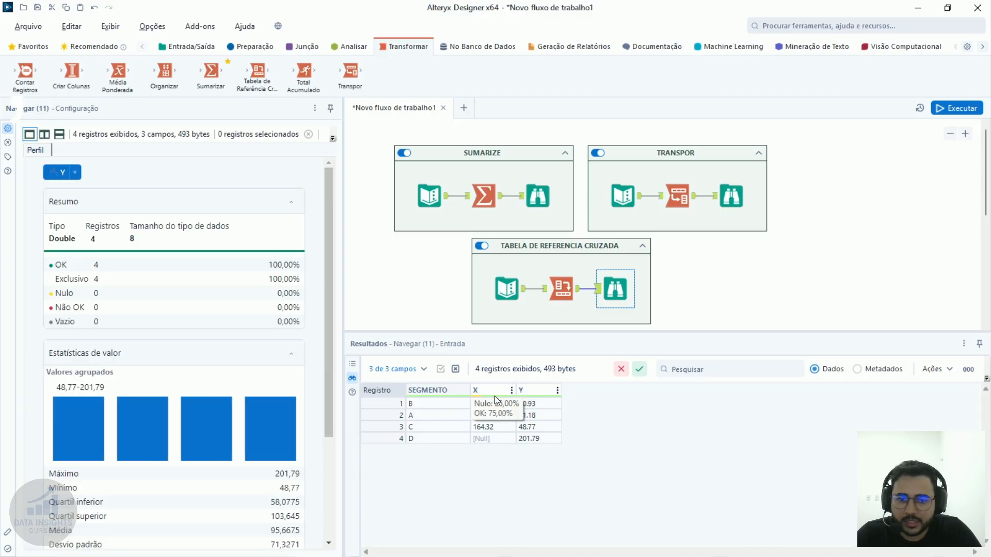
left_click(496, 394)
left_click(524, 392)
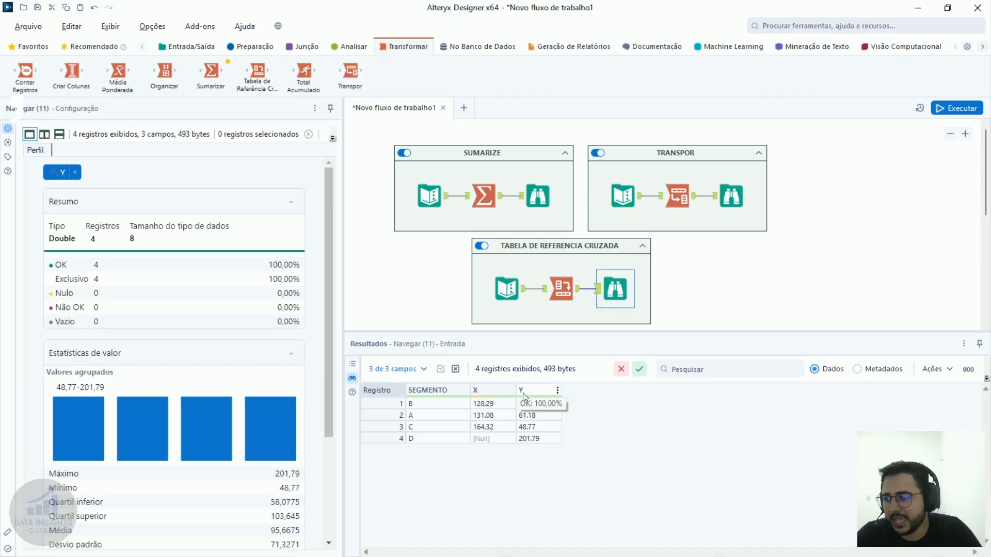
left_click(493, 392)
Examine the summed X and Y values against each SEGMENTO row in the Cross Tab's Browse output.
left_click_drag(434, 416, 439, 439)
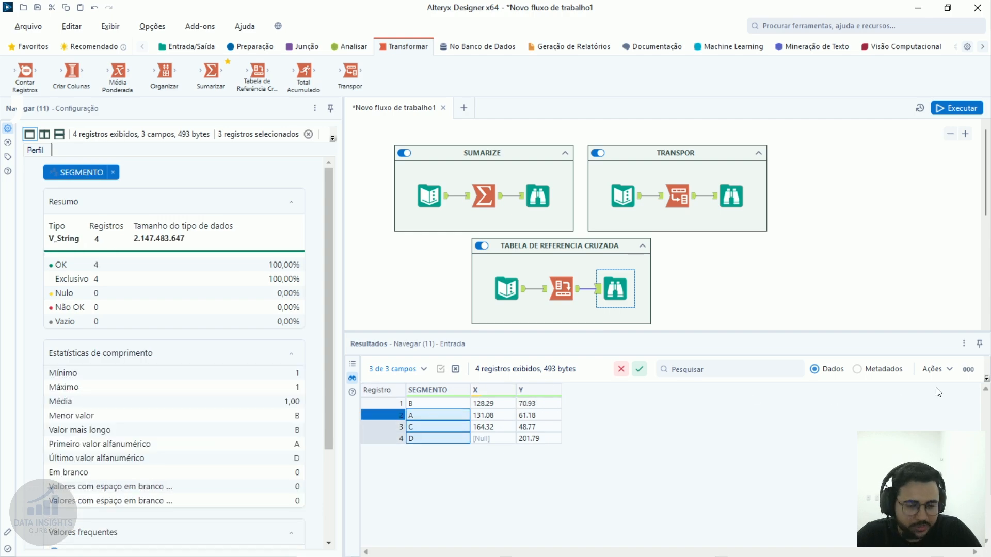
left_click_drag(494, 403, 536, 454)
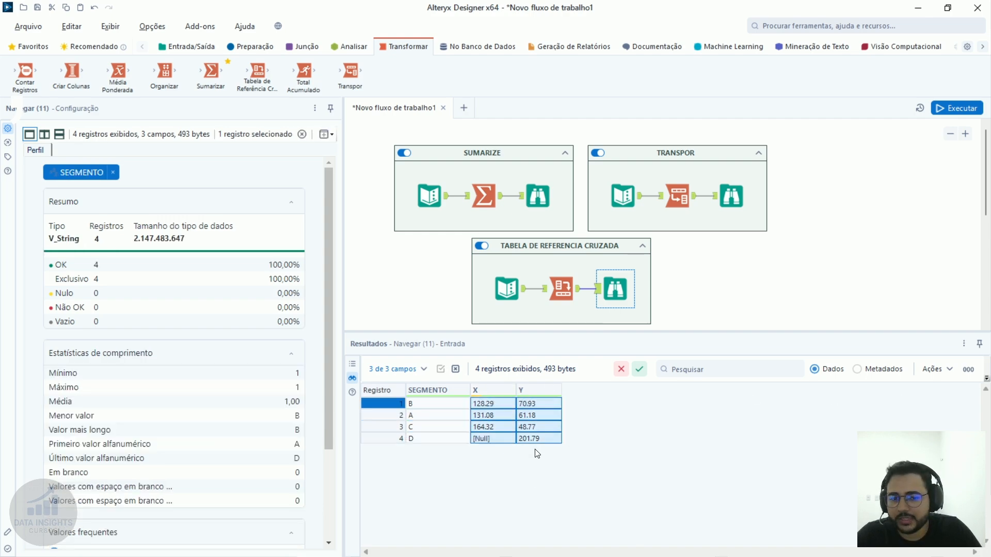
left_click(500, 411)
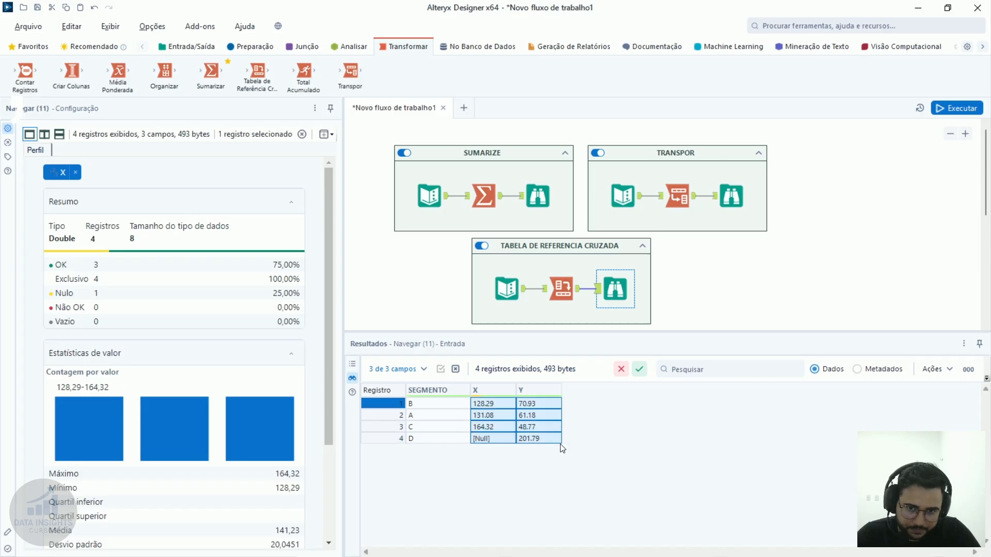
left_click(533, 428)
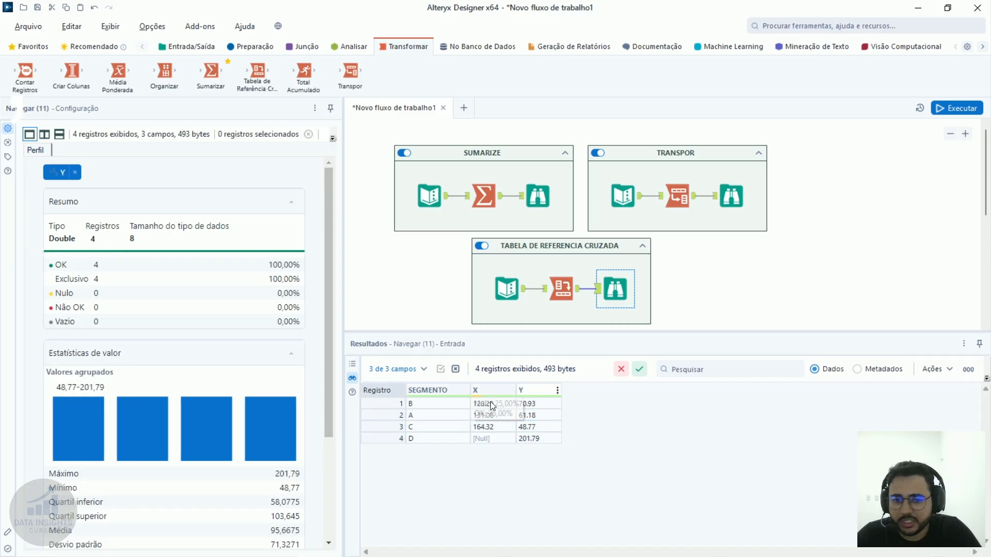
left_click_drag(491, 402, 541, 442)
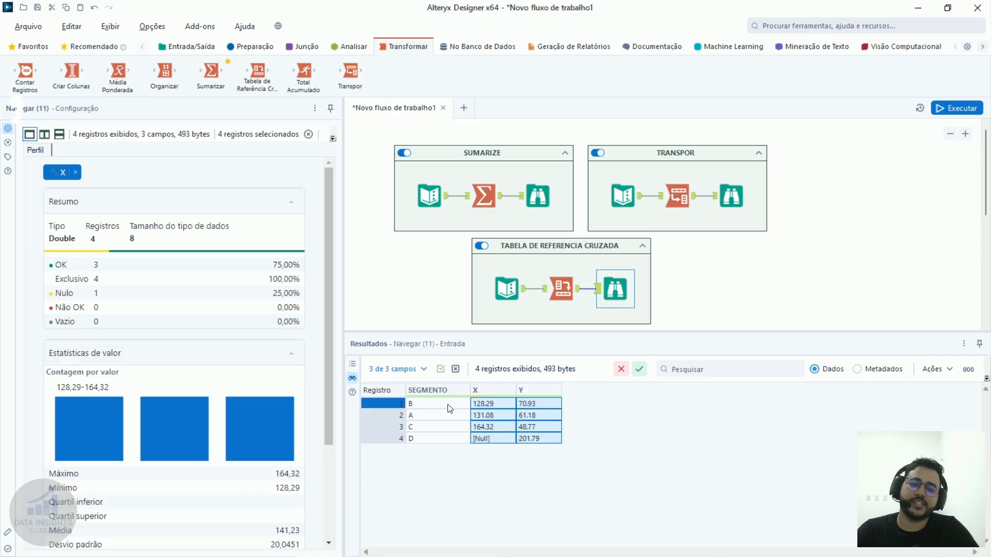
left_click_drag(447, 406, 453, 447)
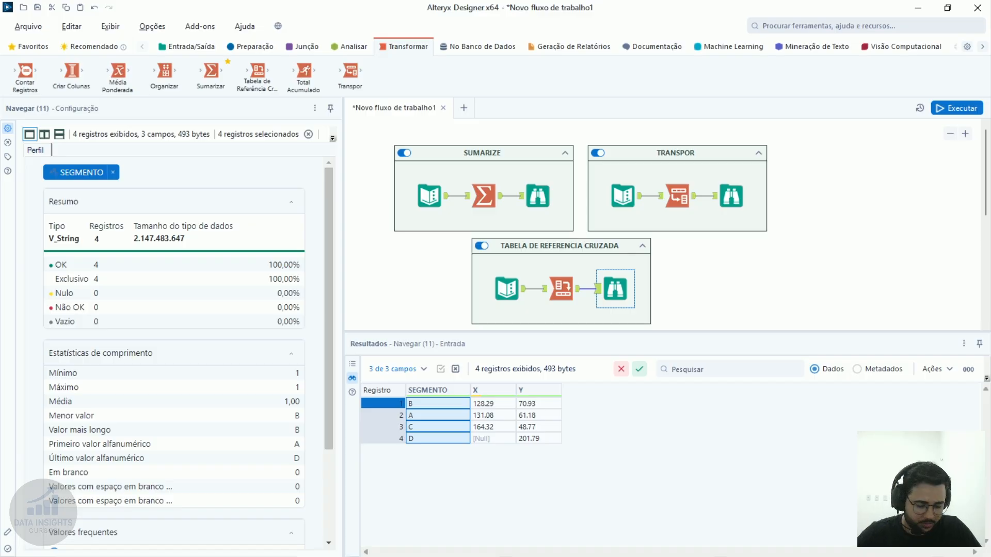
key("Num_Lock")
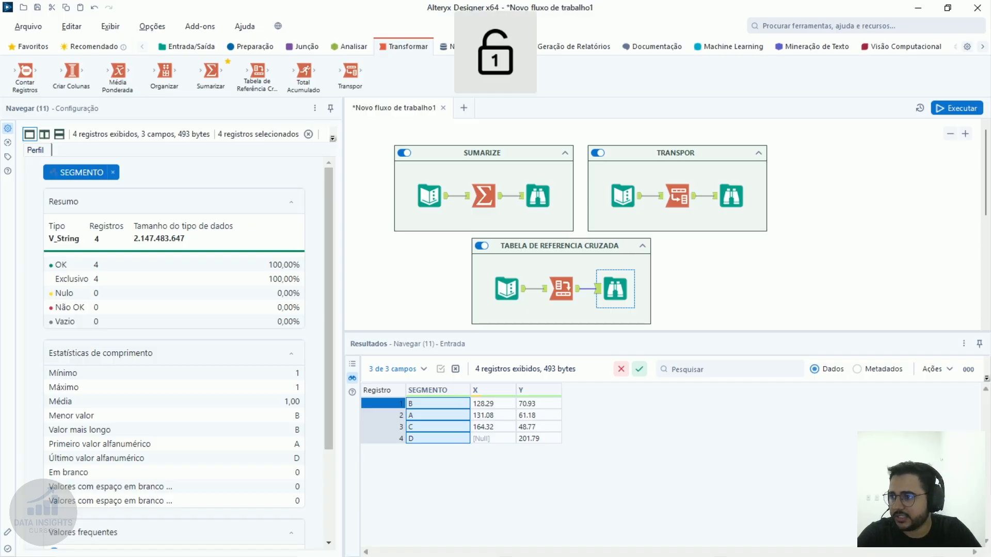